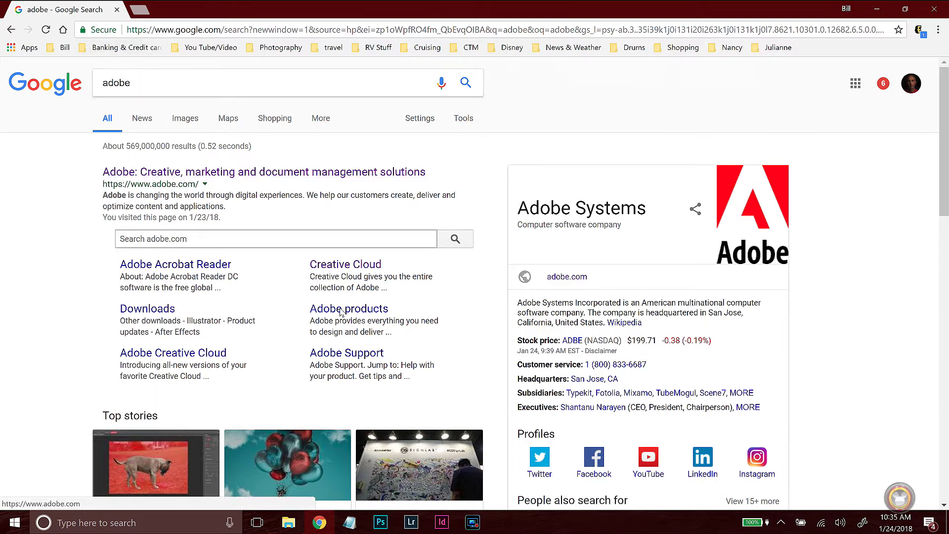
Open Adobe's Creative Cloud page and scroll down through its offerings.
click(362, 265)
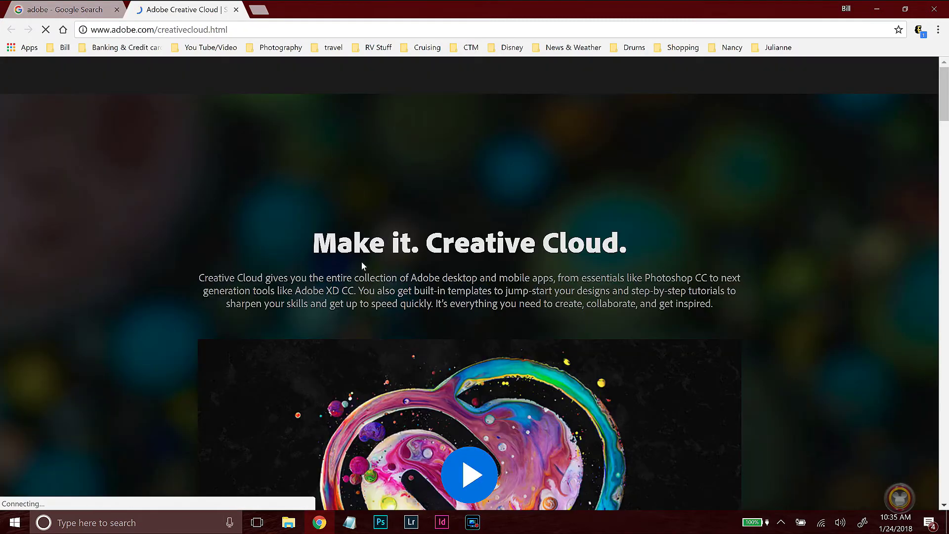
scroll(611, 261, down, 12)
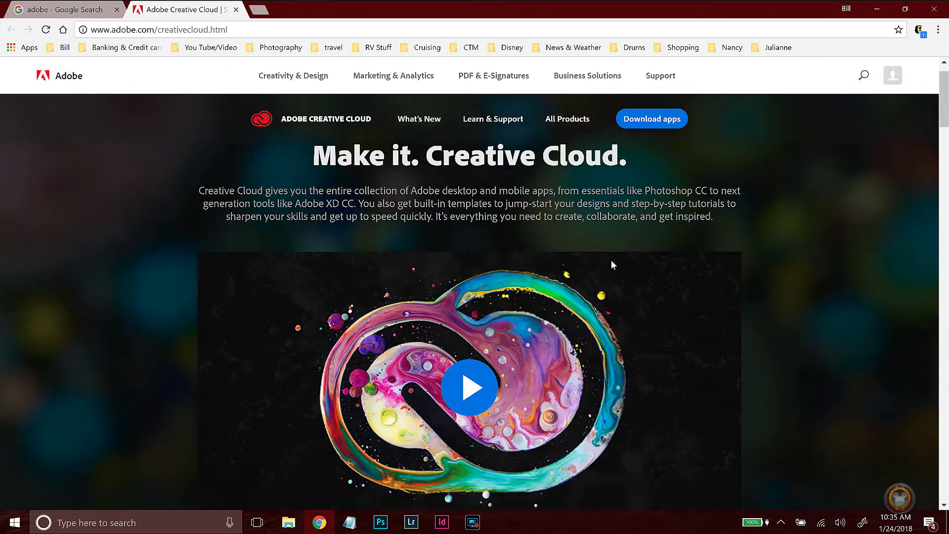
scroll(611, 259, down, 4)
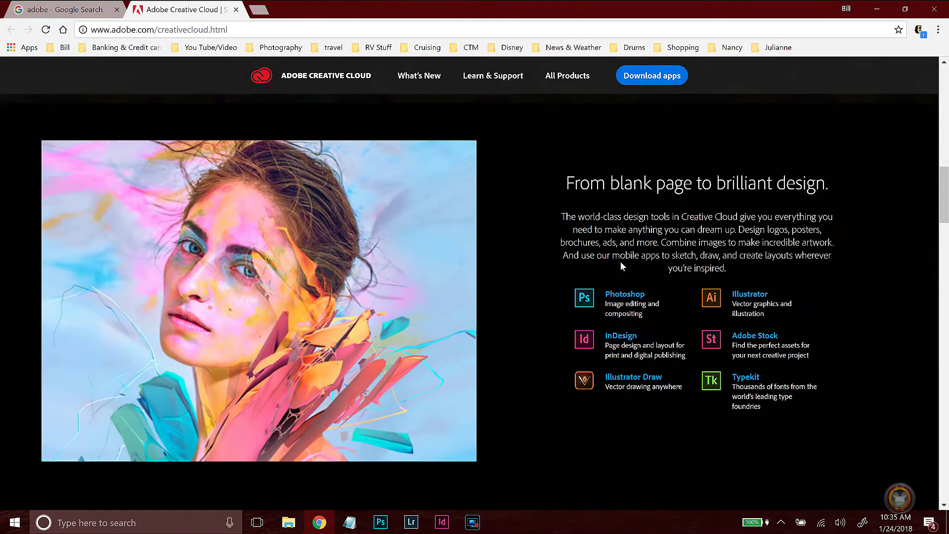
scroll(613, 261, down, 5)
scroll(591, 311, down, 13)
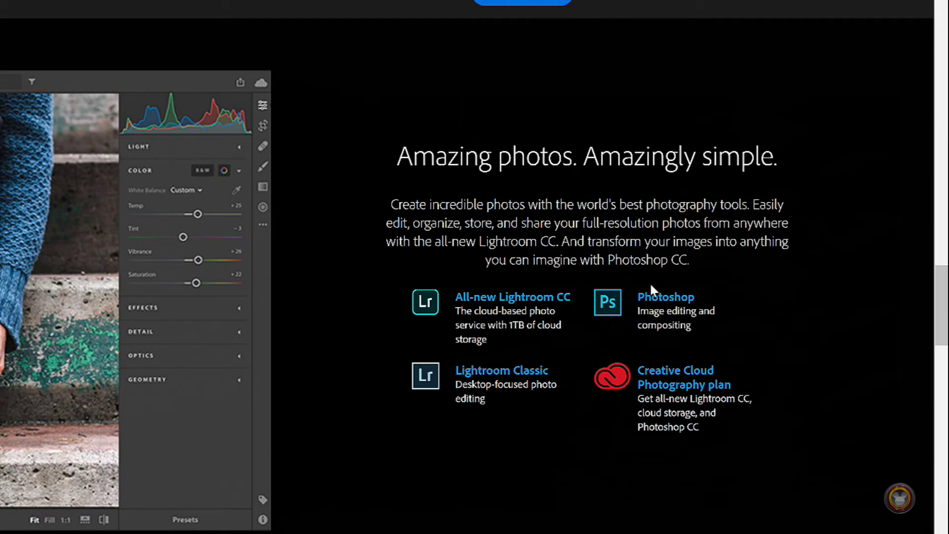
Open the Creative Cloud Photography plan page and scroll to 'Choose the plan that's right for you'.
click(684, 379)
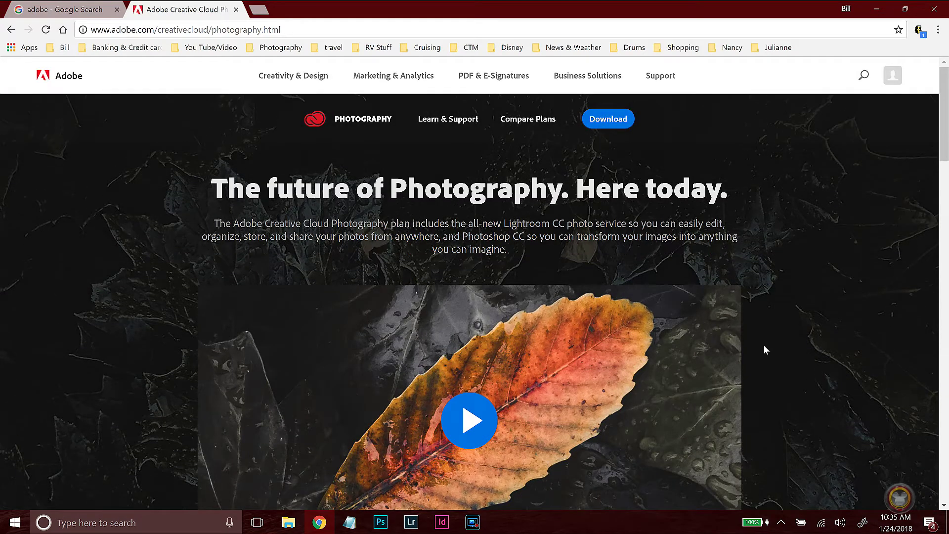
scroll(764, 348, down, 4)
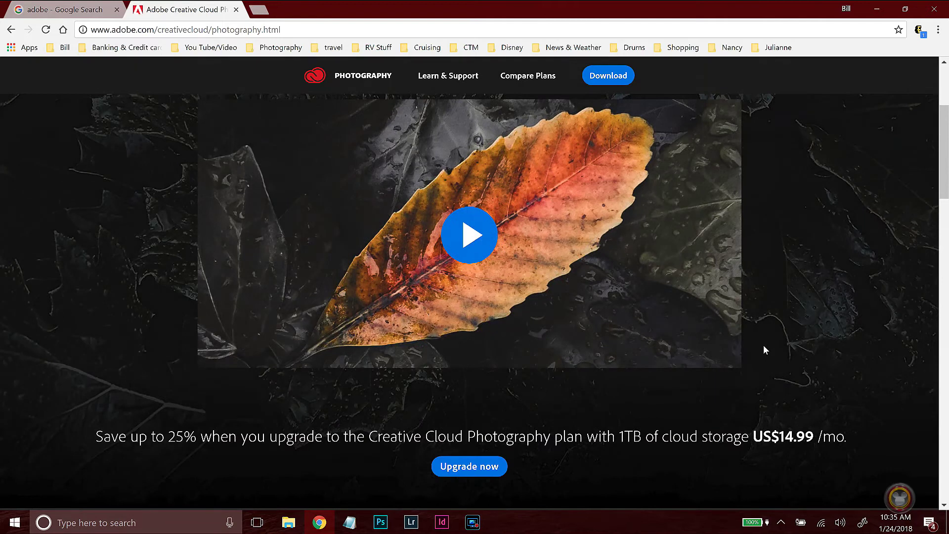
scroll(797, 340, down, 8)
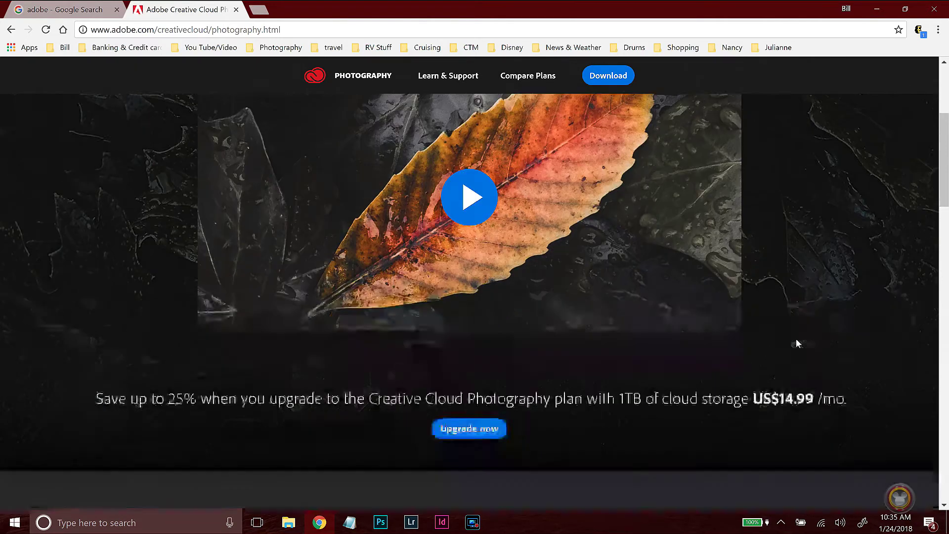
scroll(797, 340, down, 2)
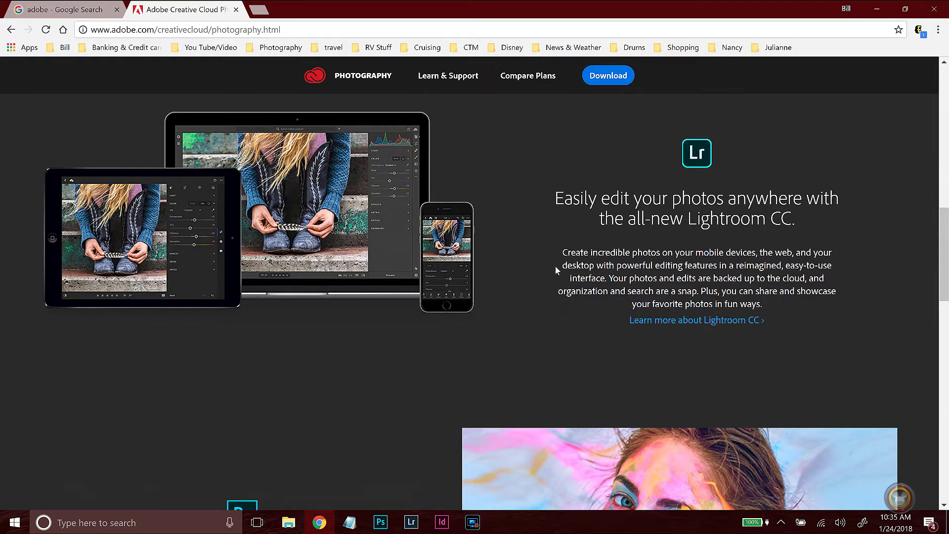
scroll(560, 270, down, 15)
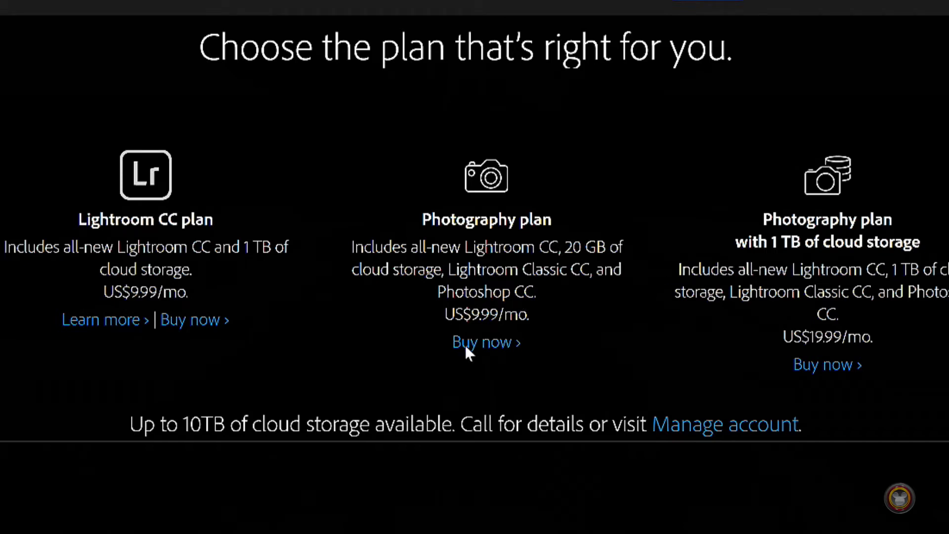
Try buying the Photography plan and see the 'You already have this product' notice.
click(494, 343)
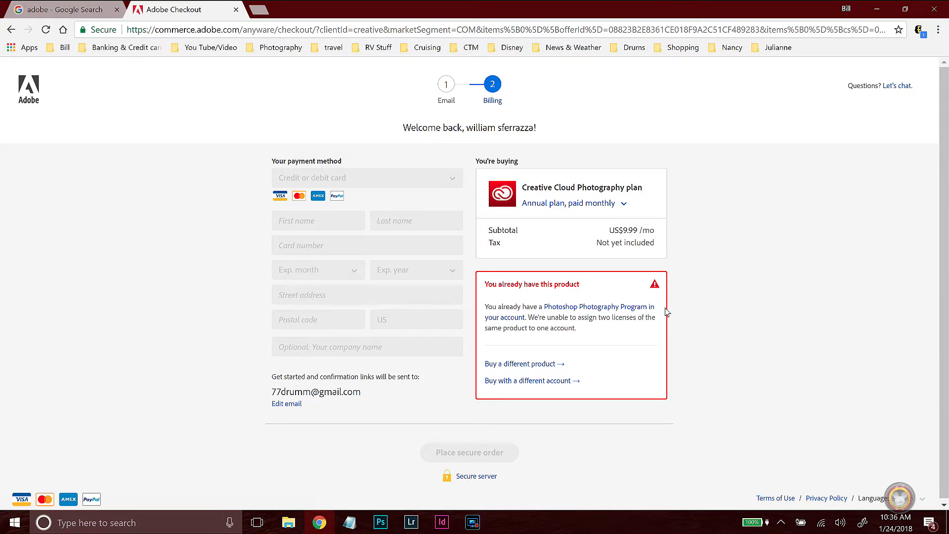
Switch over to Lightroom Classic from the taskbar.
click(411, 522)
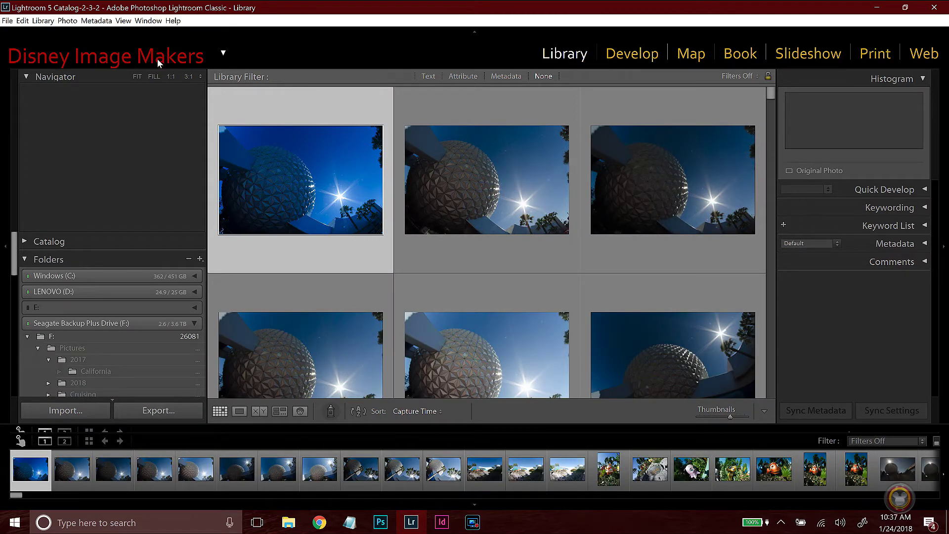
right_click(132, 51)
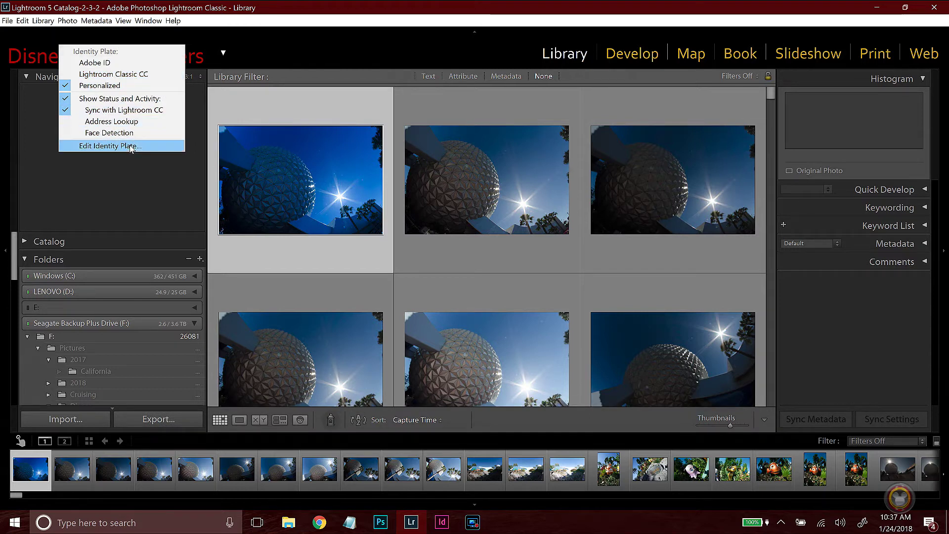
click(295, 47)
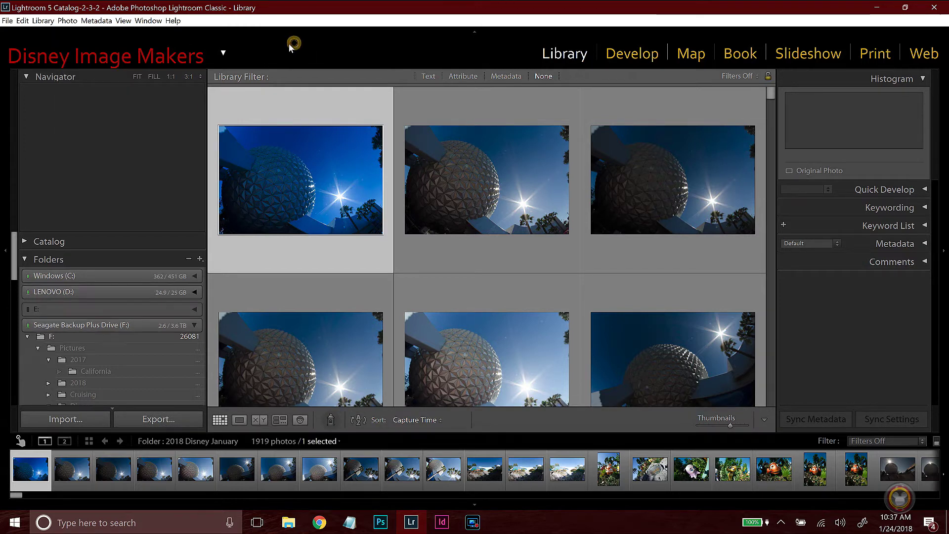
click(177, 62)
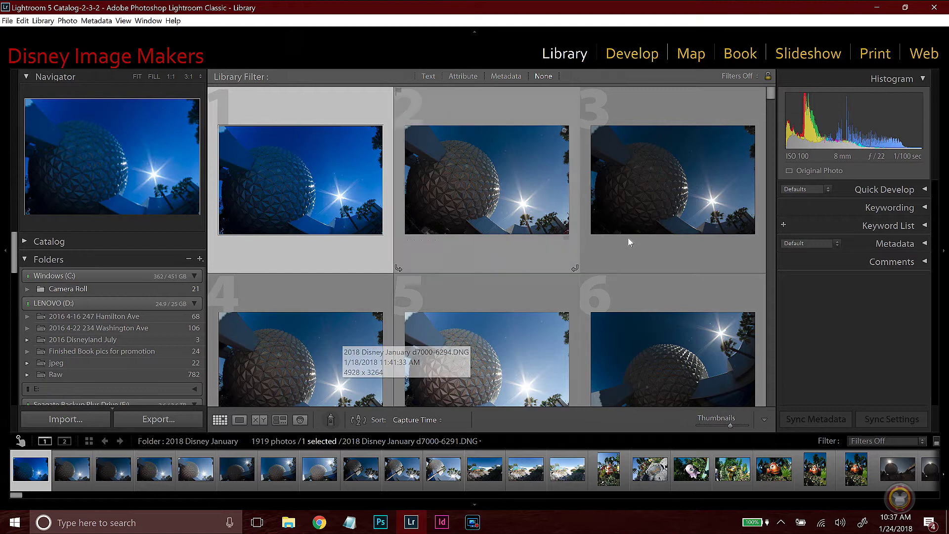
Open the Import window and briefly expand, then collapse, the backup drive's Pictures folder.
click(69, 419)
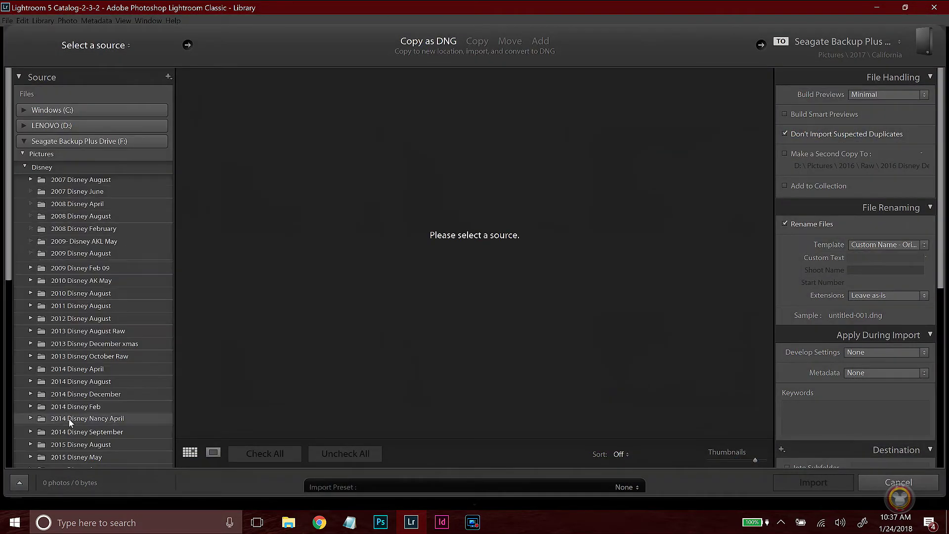
click(23, 154)
click(25, 155)
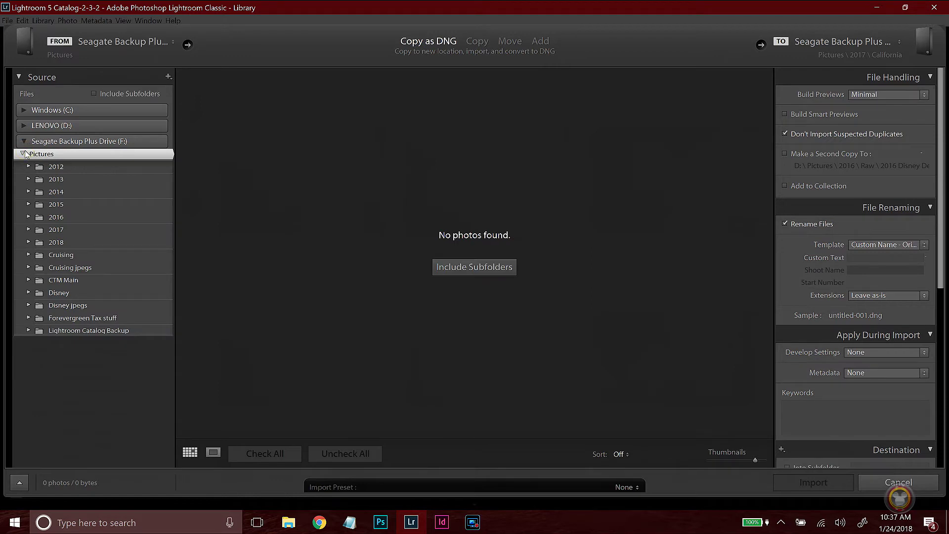
click(23, 154)
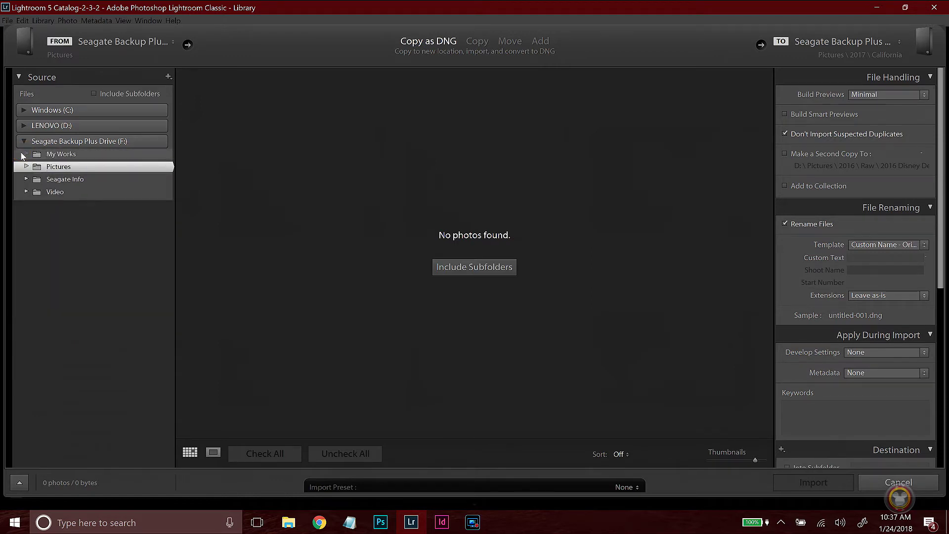
click(24, 140)
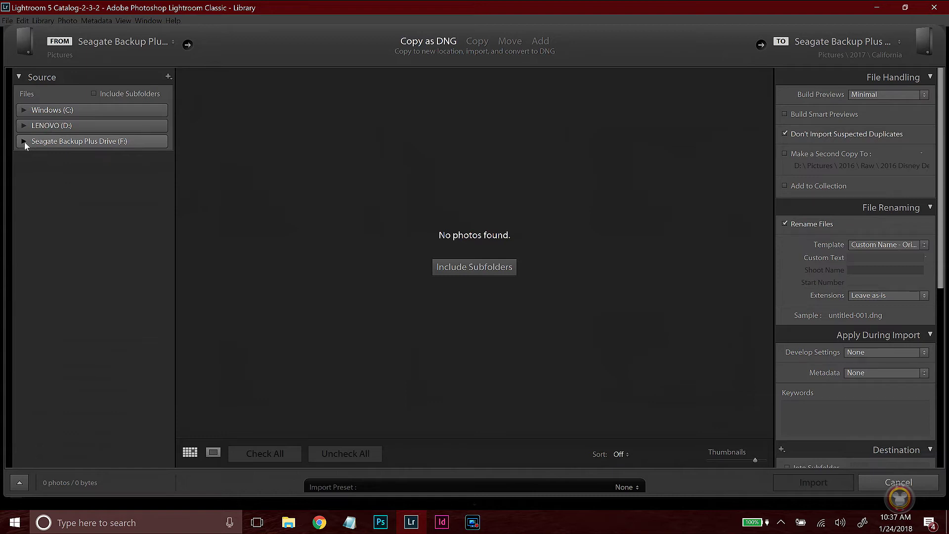
Browse Seagate Backup Plus Drive (F:) > Pictures > Disney, preview 2007 Disney August, then collapse Disney.
click(23, 141)
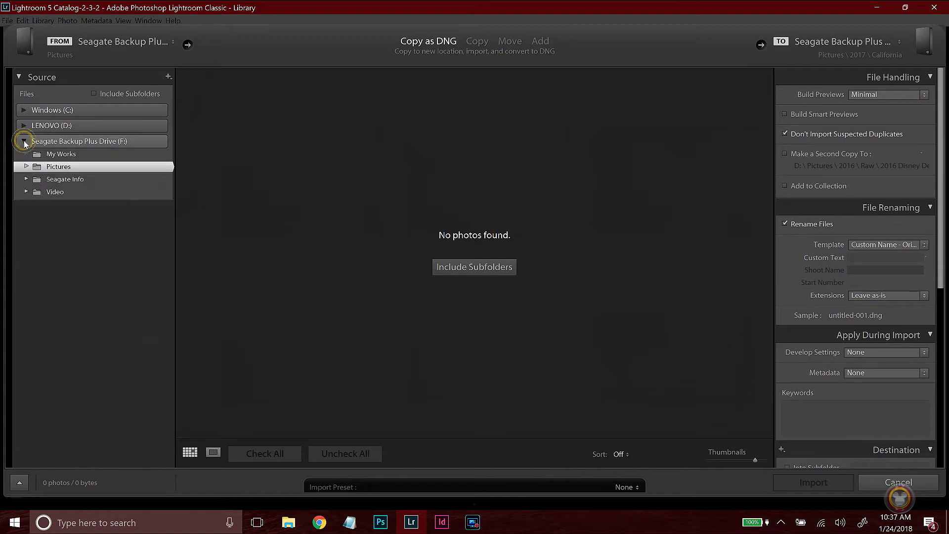
click(27, 166)
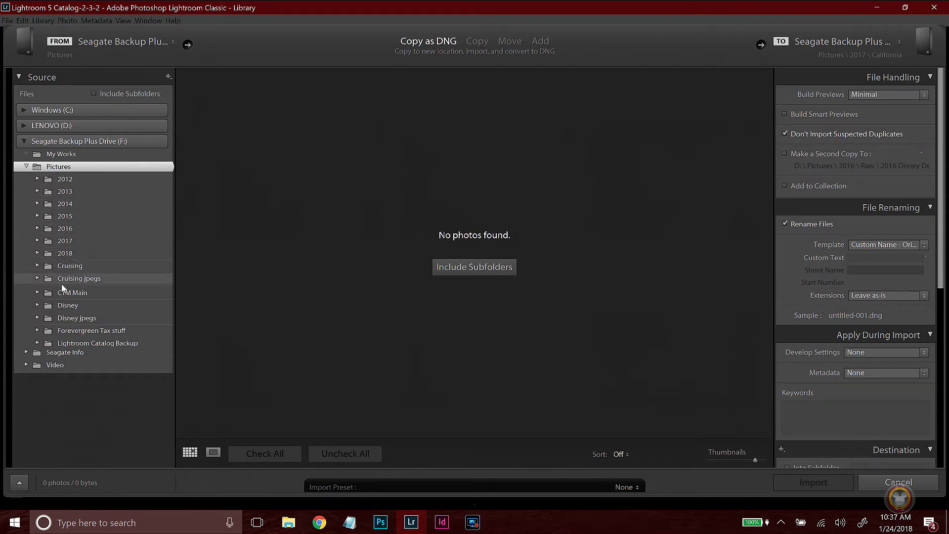
click(37, 303)
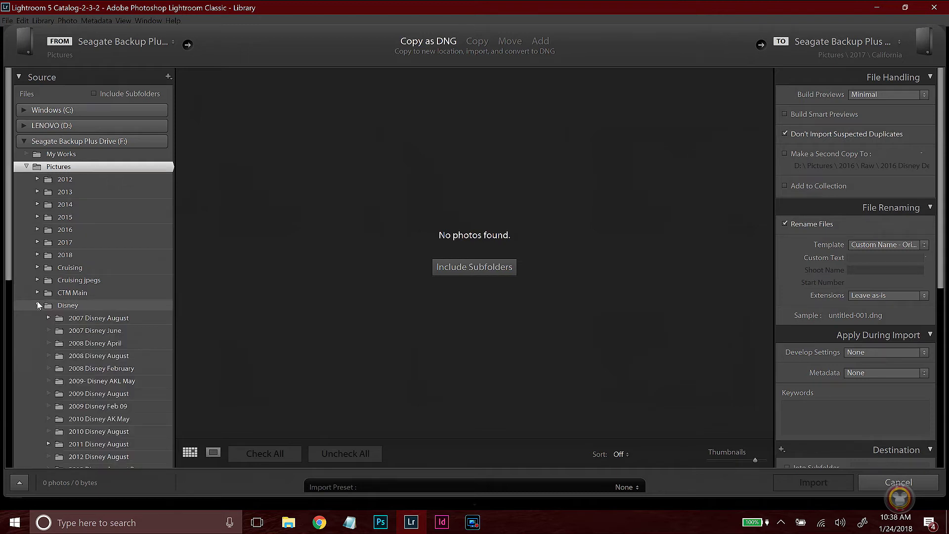
scroll(101, 344, down, 4)
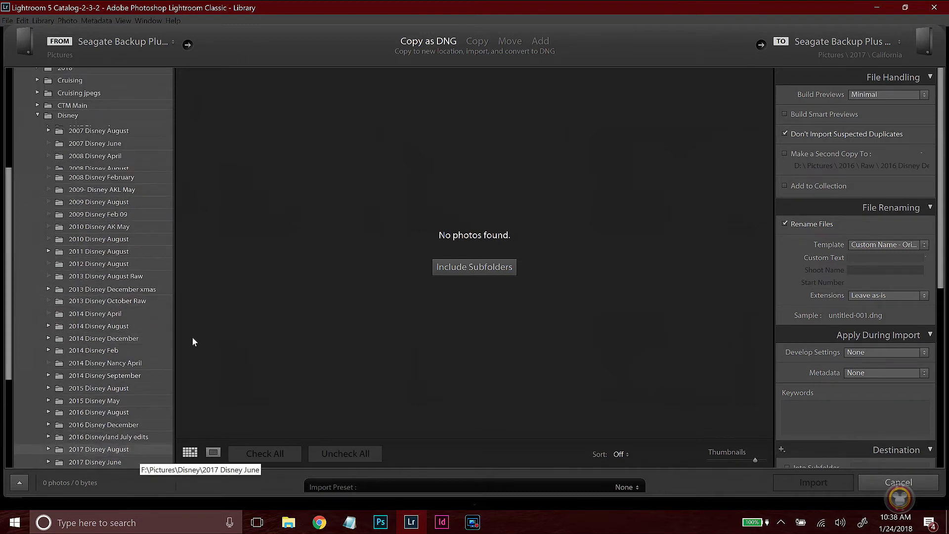
click(114, 130)
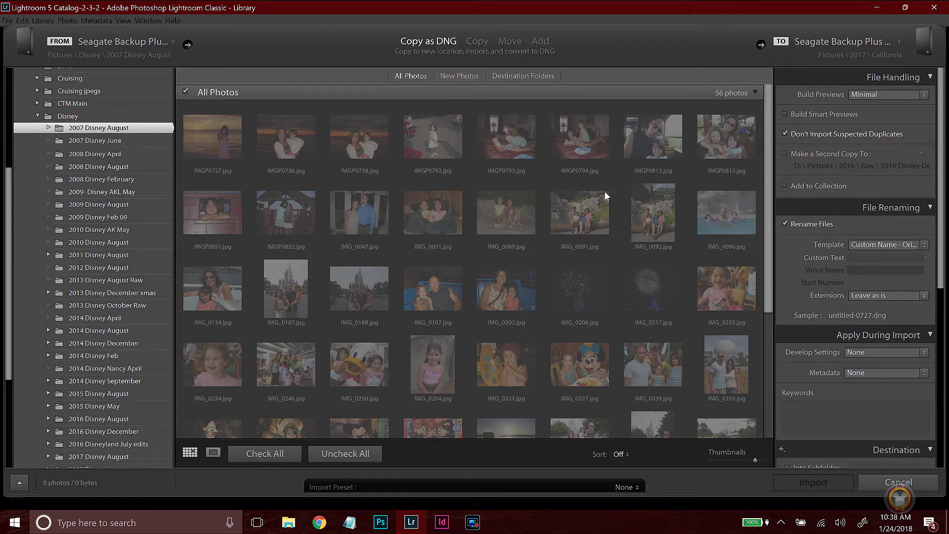
click(37, 116)
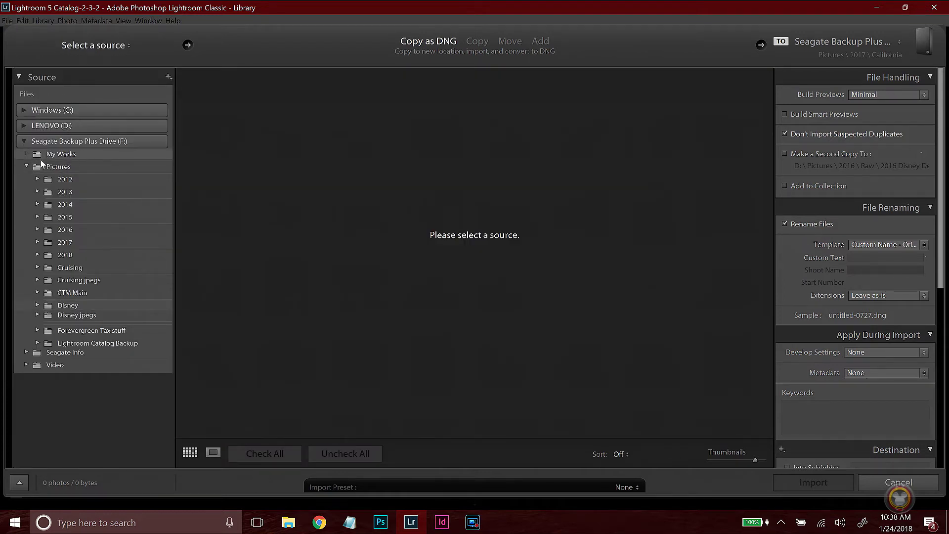
Switch the import source to the NIKON D7000 card's 352 photos and uncheck them all.
click(23, 141)
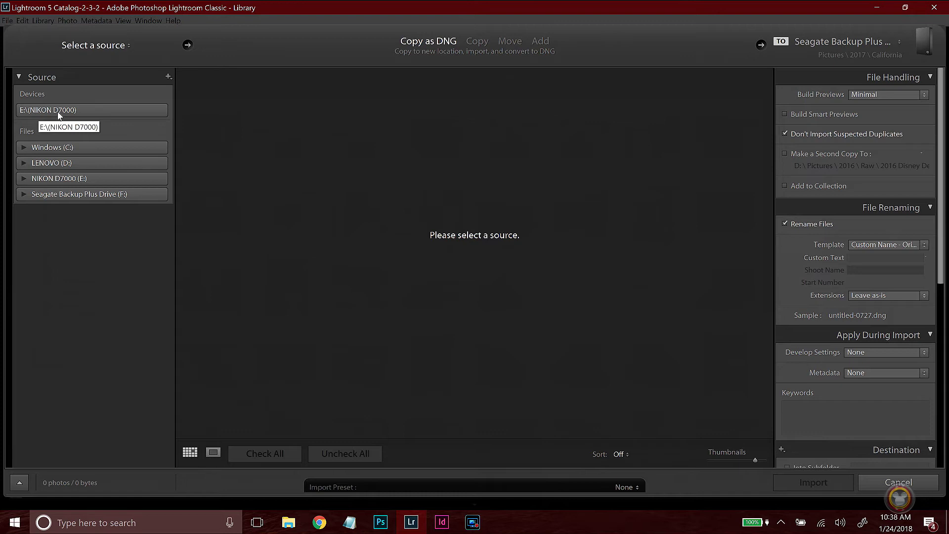
click(102, 111)
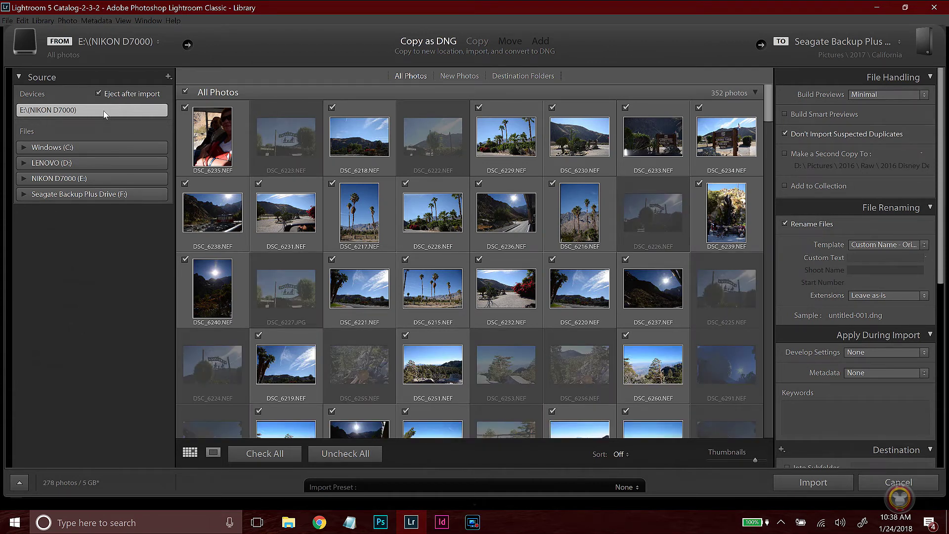
mouse_move(461, 166)
mouse_move(545, 150)
click(186, 92)
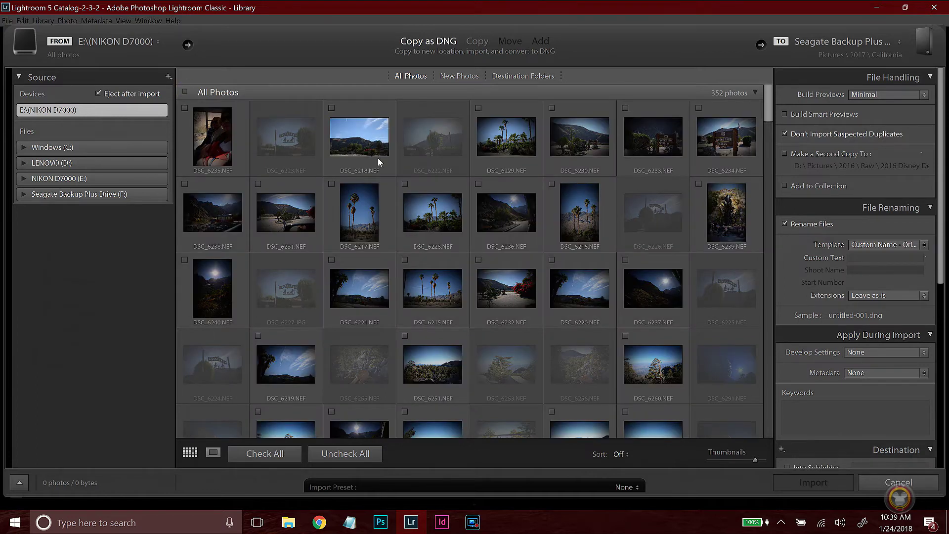
Scroll to the DSC_62xx rows and check DSC_6211 through DSC_6214 for import.
scroll(378, 158, down, 5)
scroll(381, 161, down, 5)
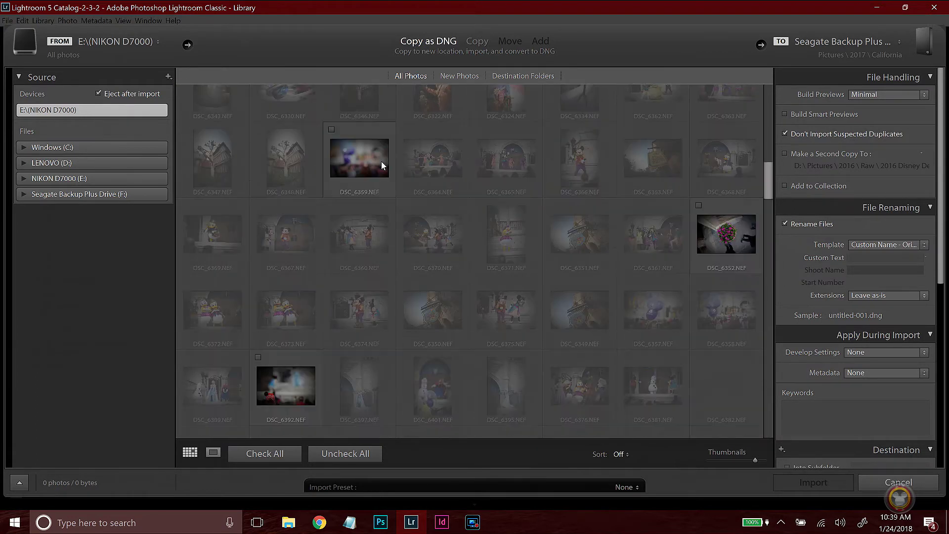
scroll(381, 161, down, 5)
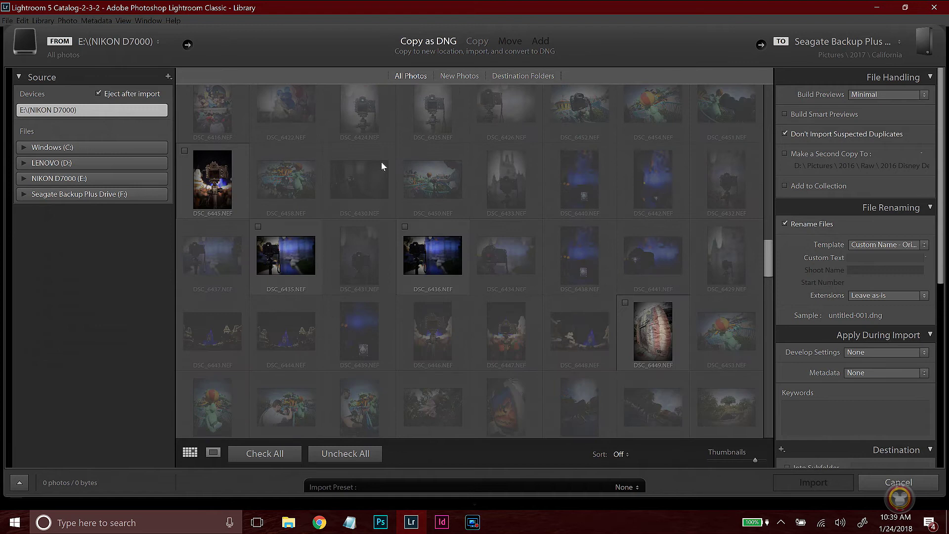
scroll(381, 161, down, 5)
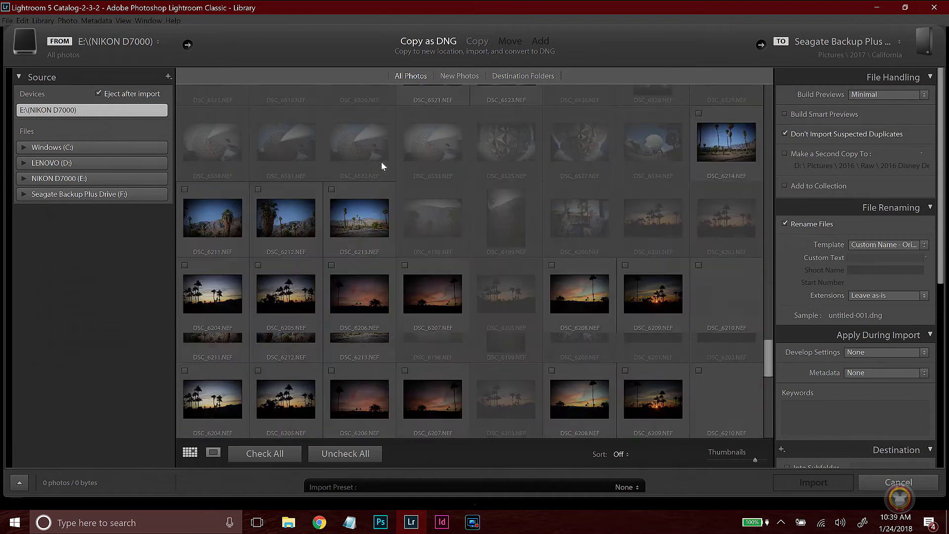
scroll(382, 162, up, 2)
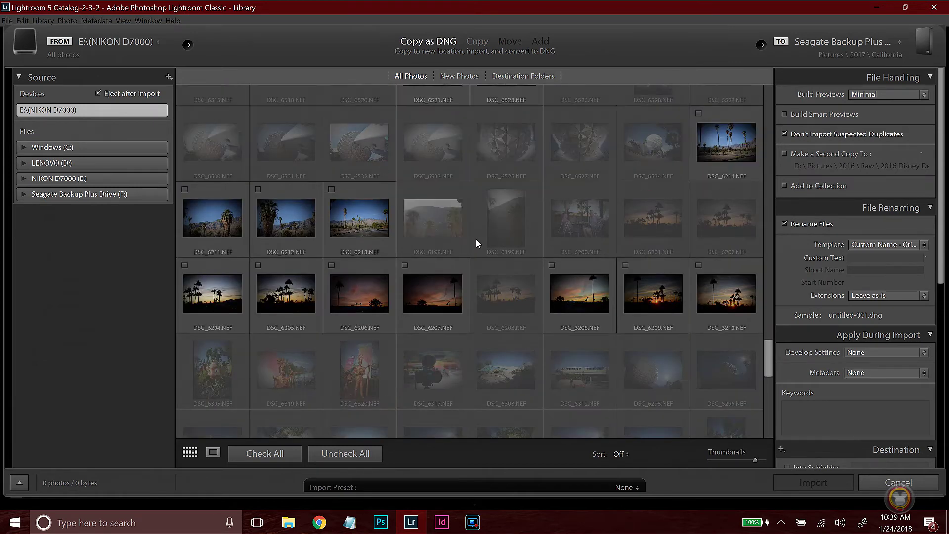
mouse_move(476, 240)
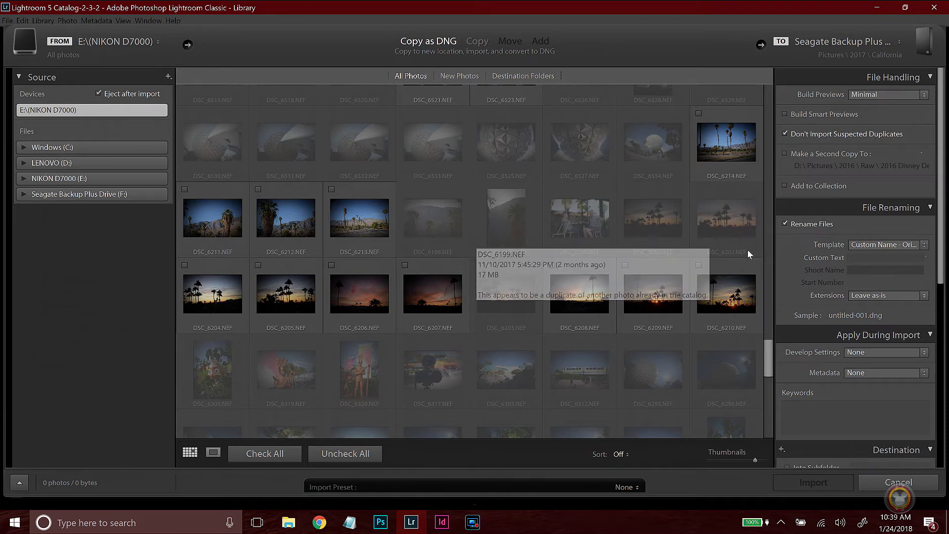
click(699, 114)
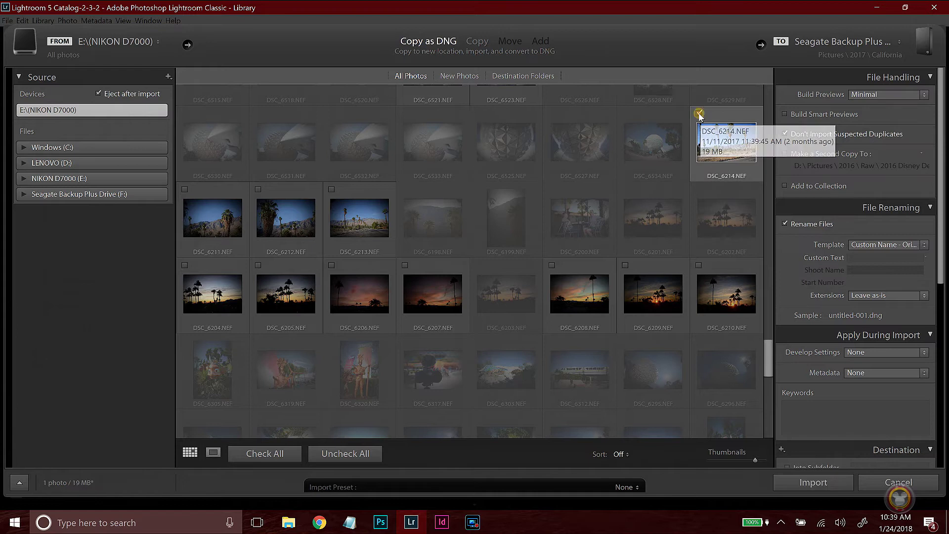
click(185, 188)
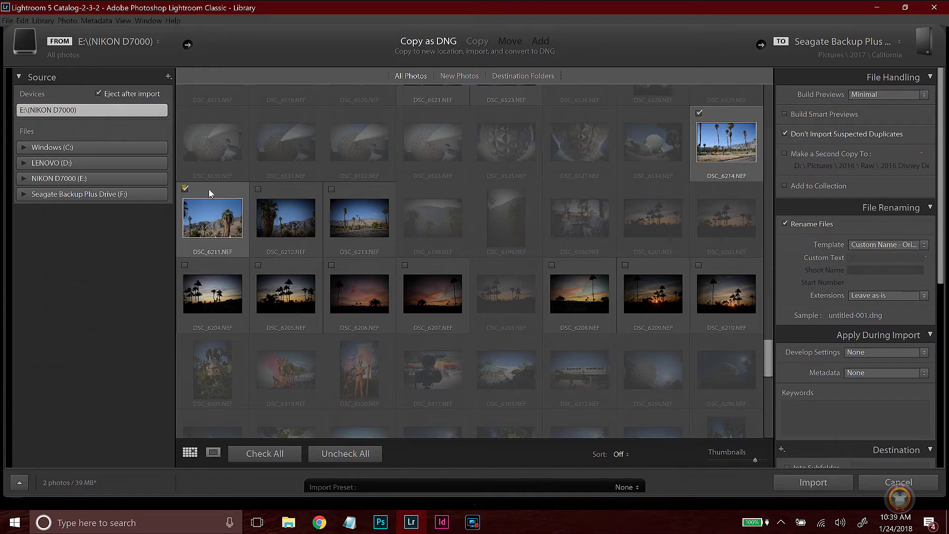
click(258, 190)
click(331, 189)
Check DSC_6204 through DSC_6210 for import.
click(185, 265)
click(258, 265)
click(331, 265)
click(406, 265)
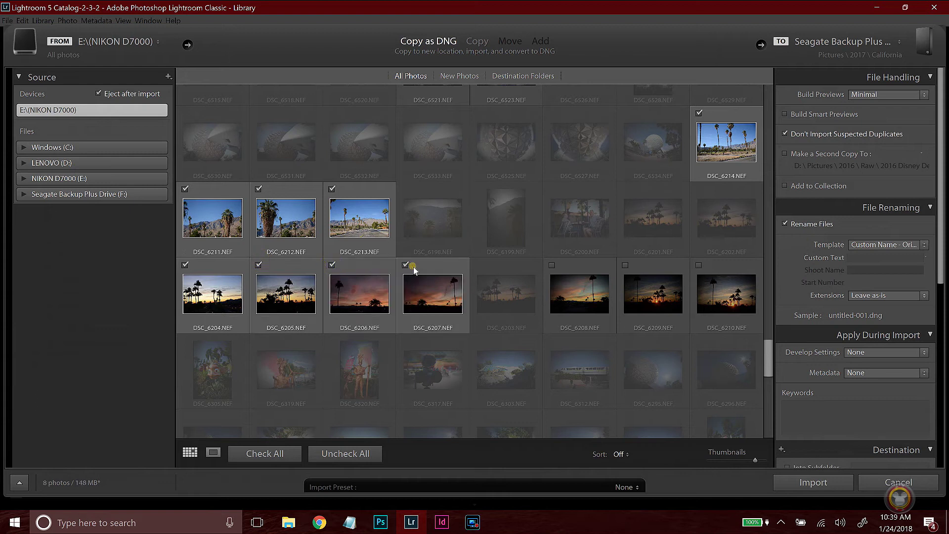
click(552, 266)
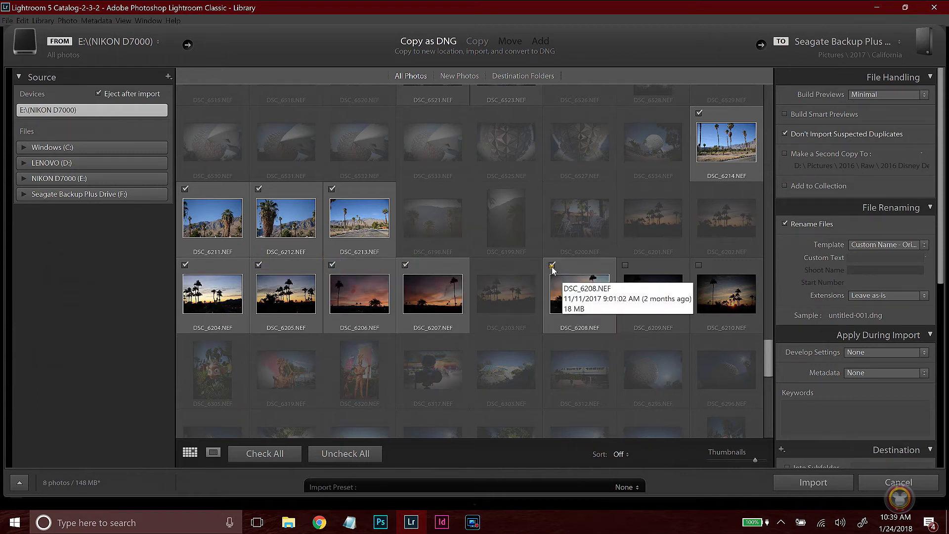
click(625, 266)
click(698, 265)
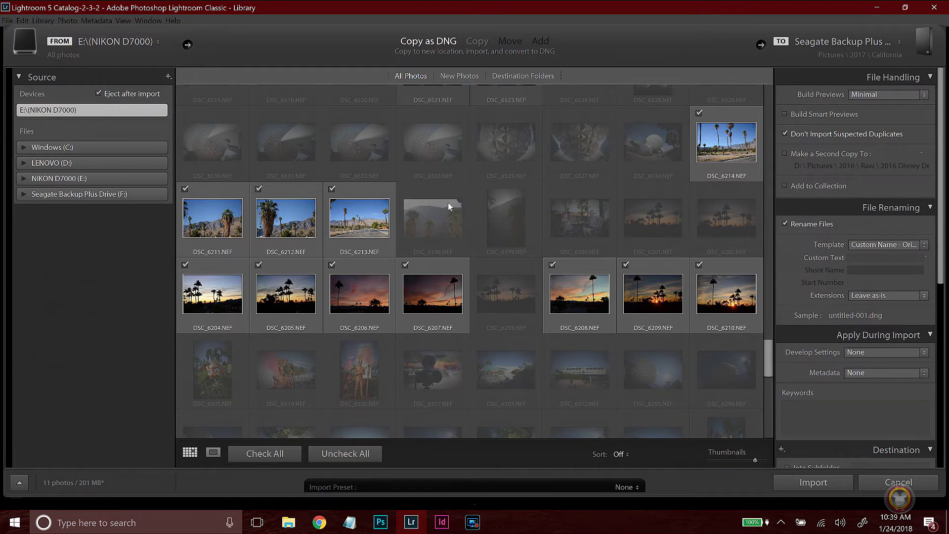
click(477, 41)
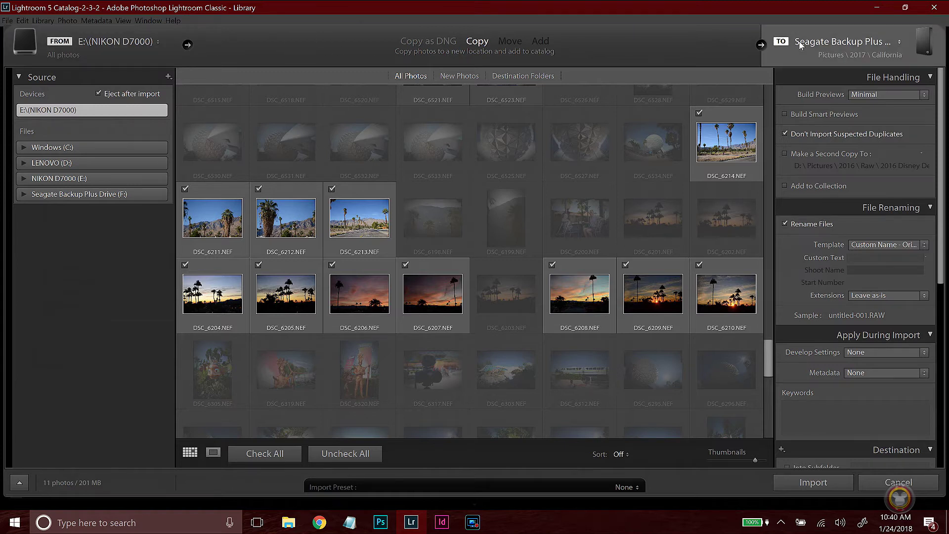
click(432, 43)
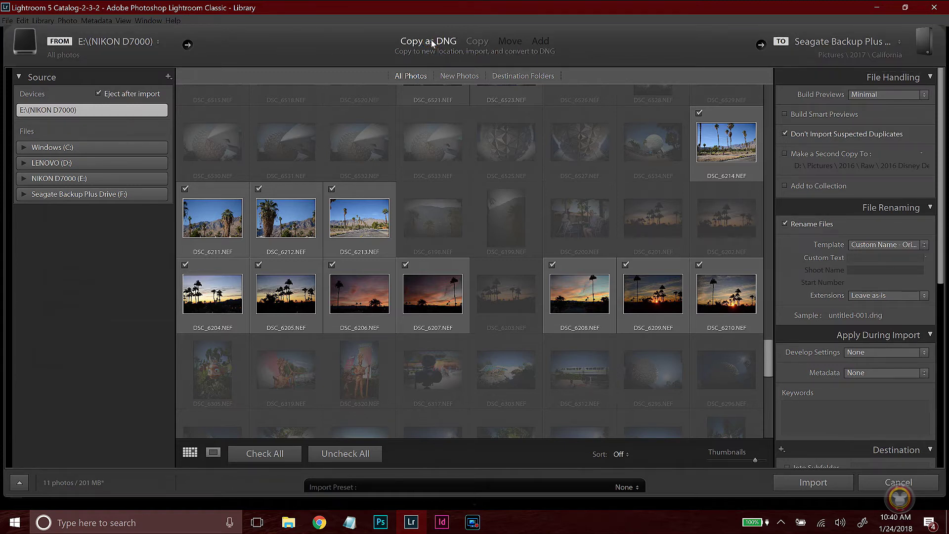
click(852, 48)
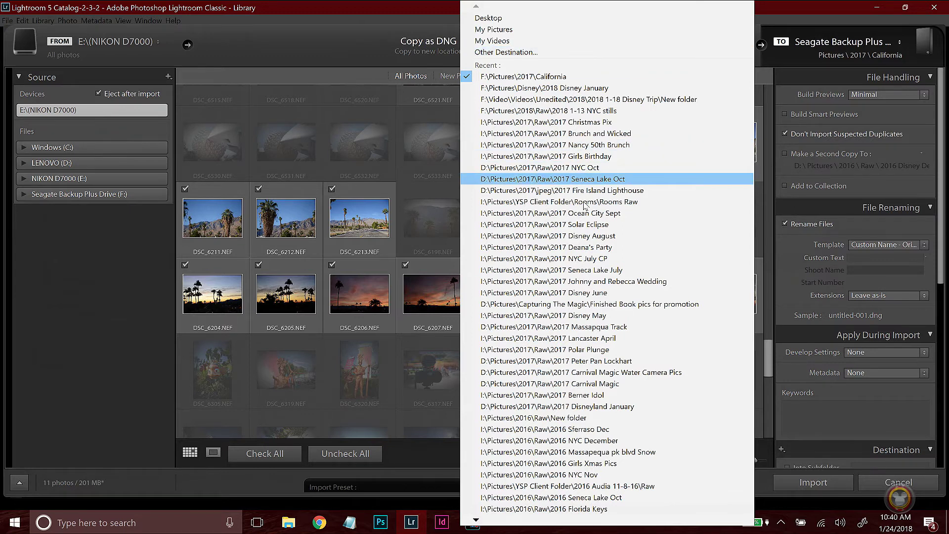
click(557, 77)
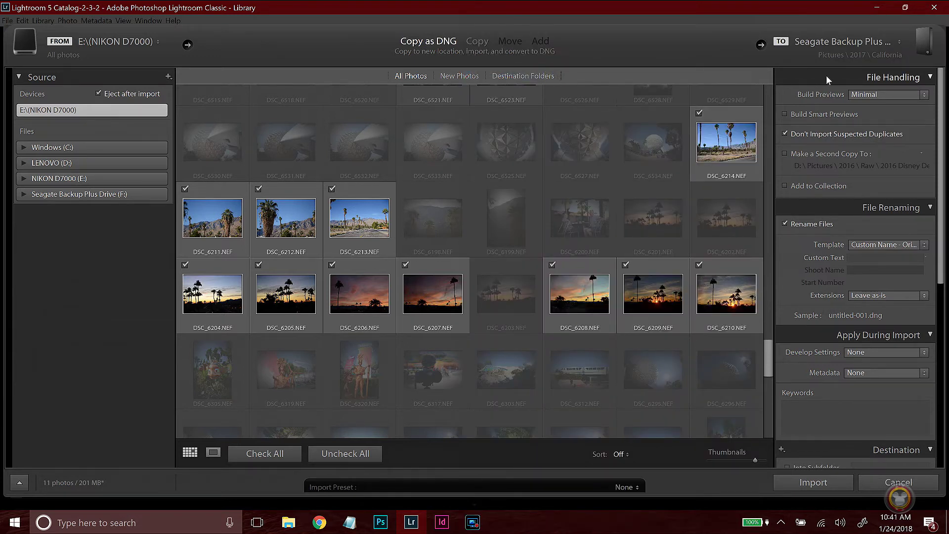
click(830, 53)
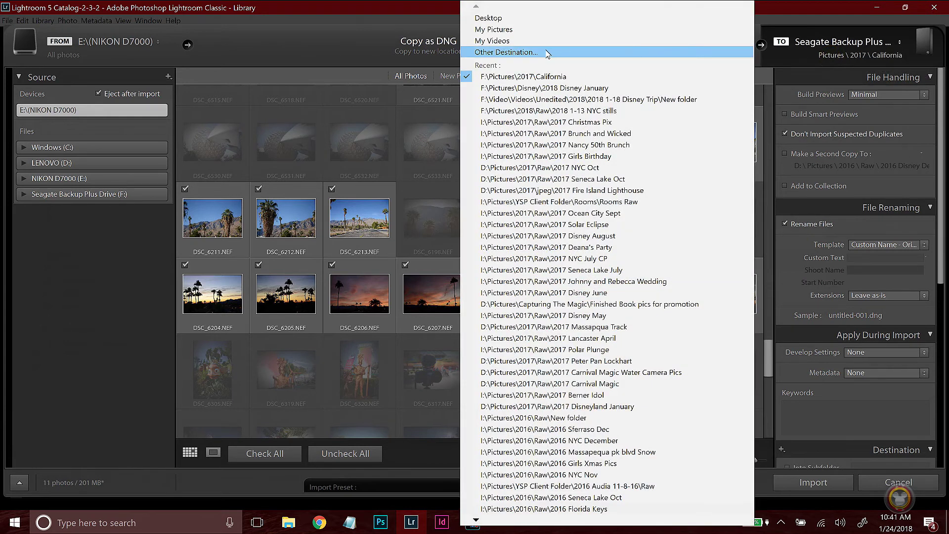
click(514, 55)
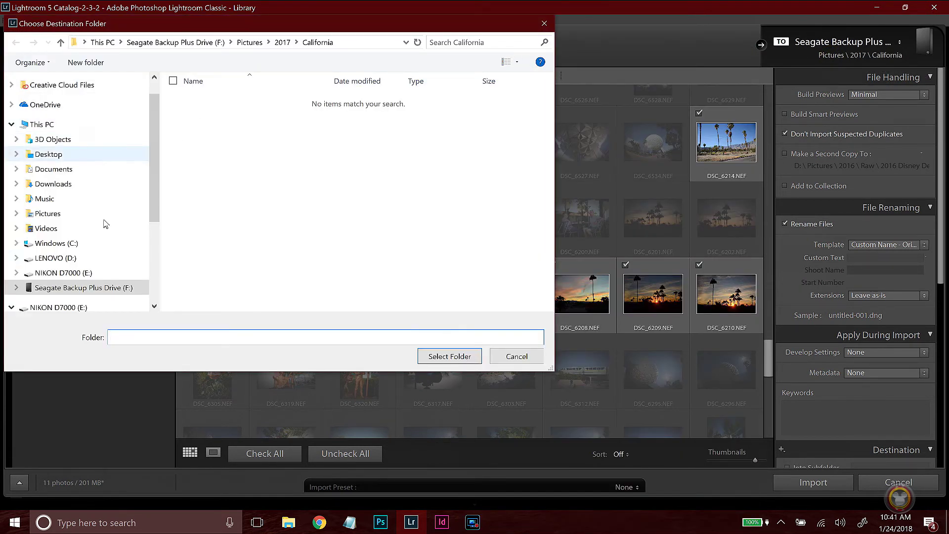
scroll(109, 250, down, 2)
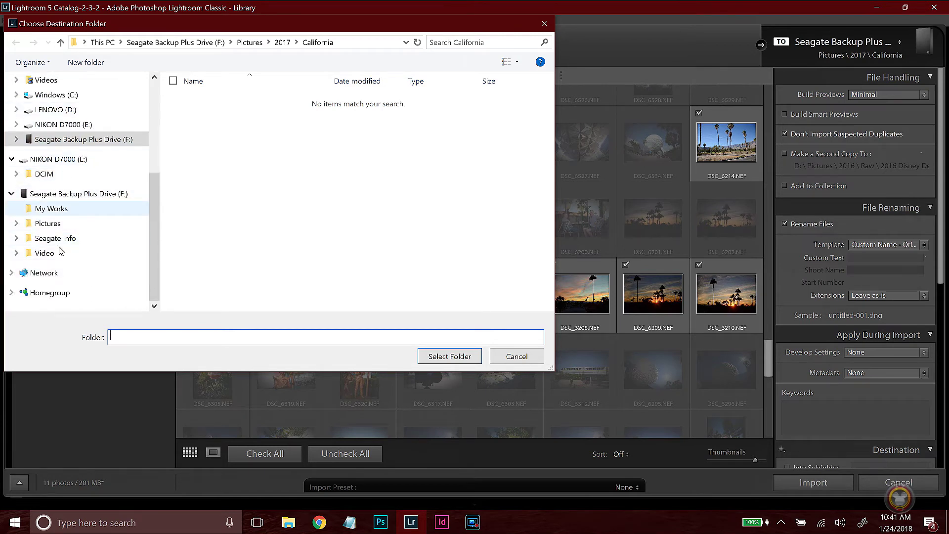
click(18, 224)
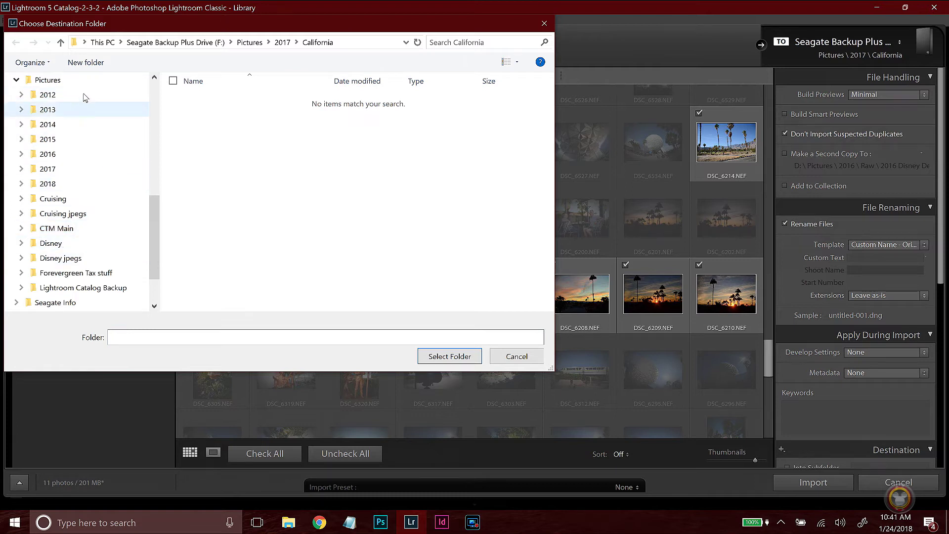
click(521, 358)
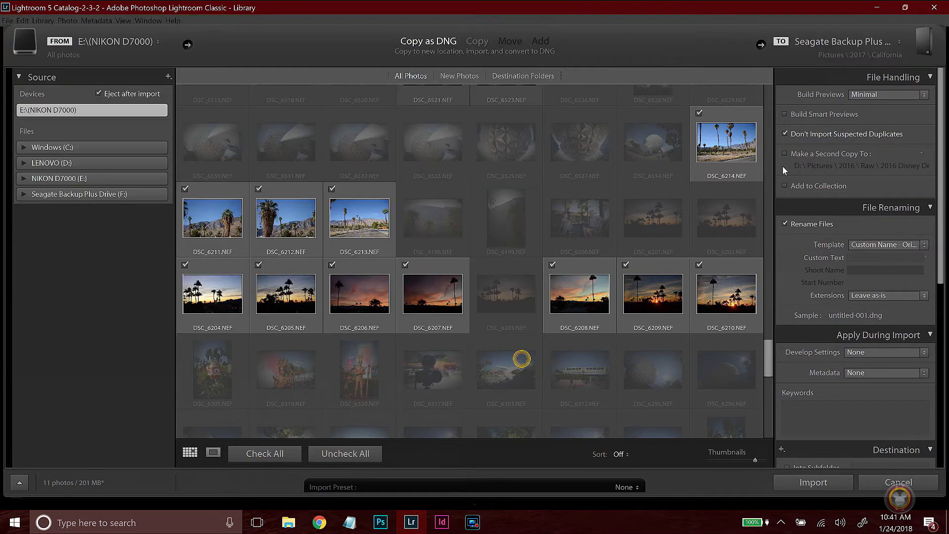
click(866, 50)
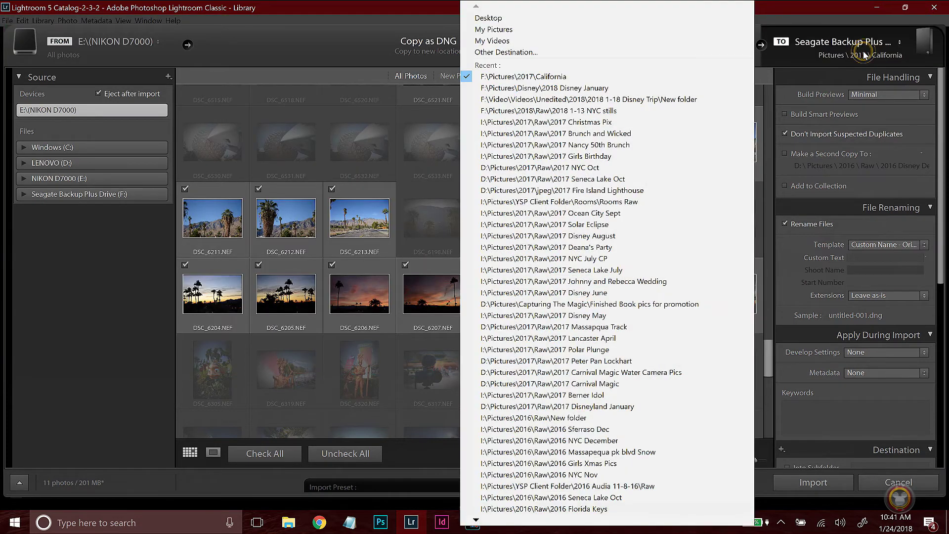
click(531, 76)
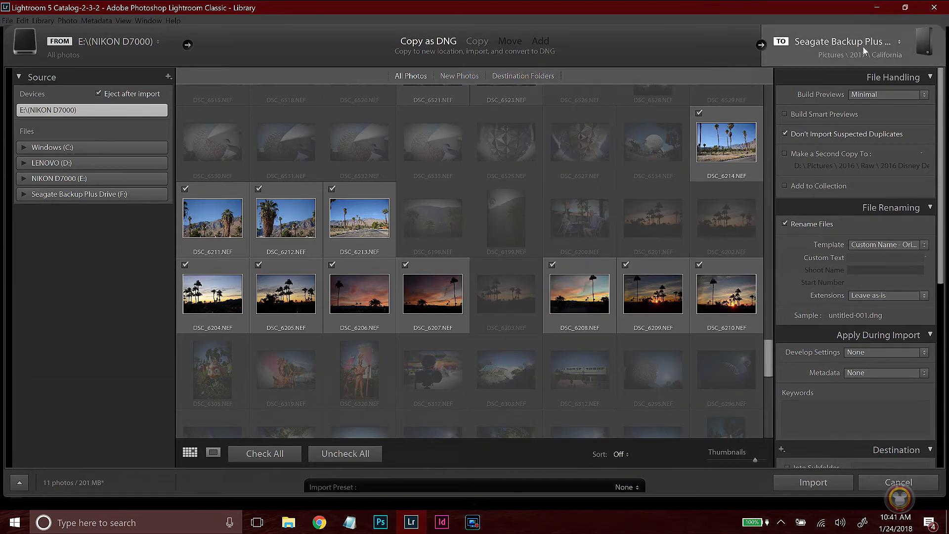
click(896, 96)
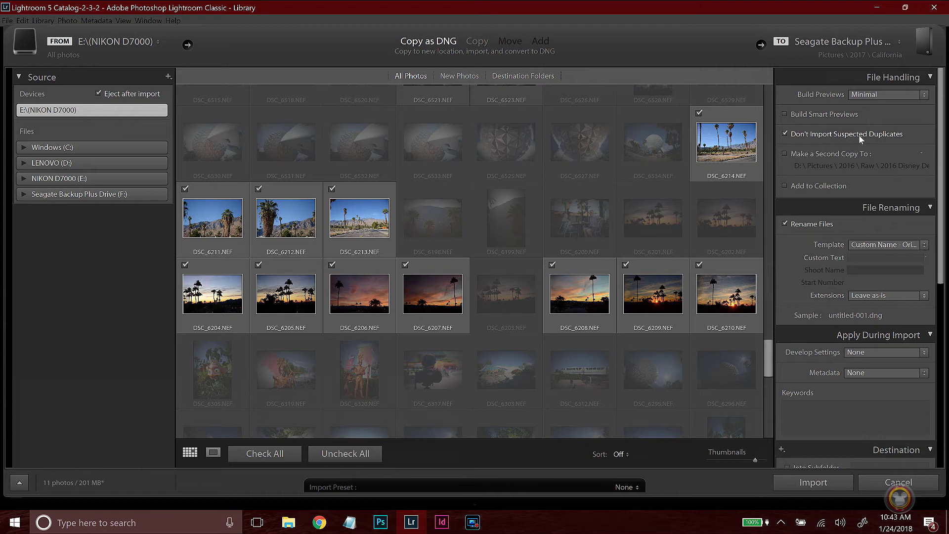
Turn on Make a Second Copy To for the import.
click(784, 154)
Turn the second copy back off and settle on the Custom Name - Original File Number template.
click(786, 154)
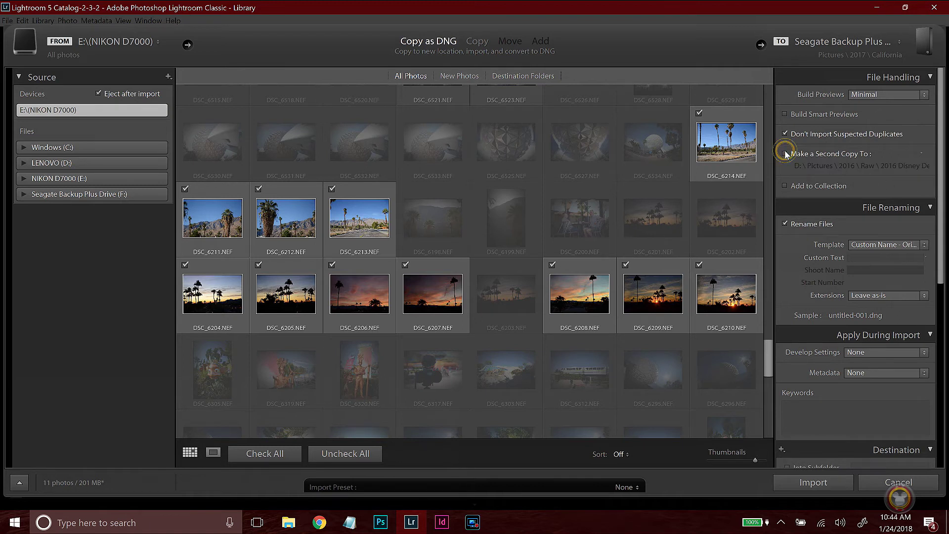
click(890, 247)
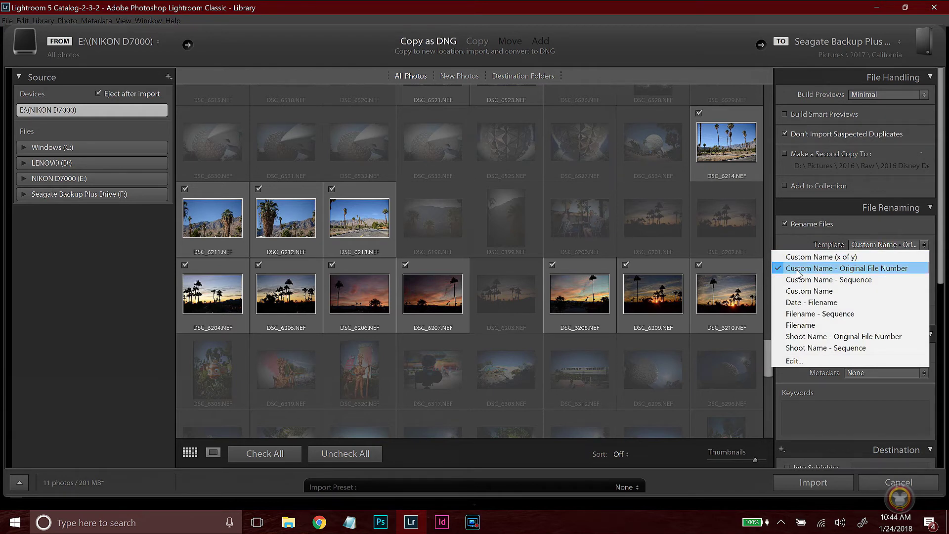
click(874, 245)
click(873, 242)
click(868, 258)
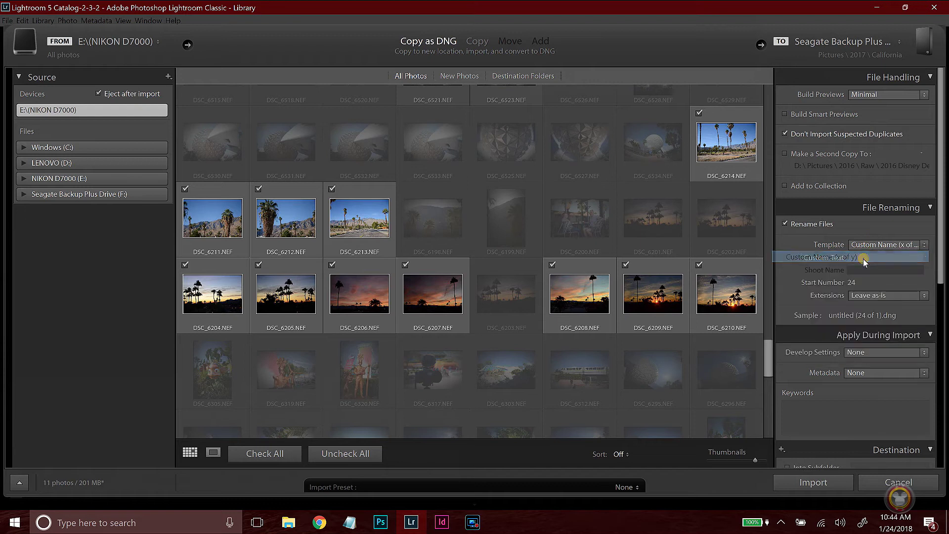
click(870, 244)
click(868, 265)
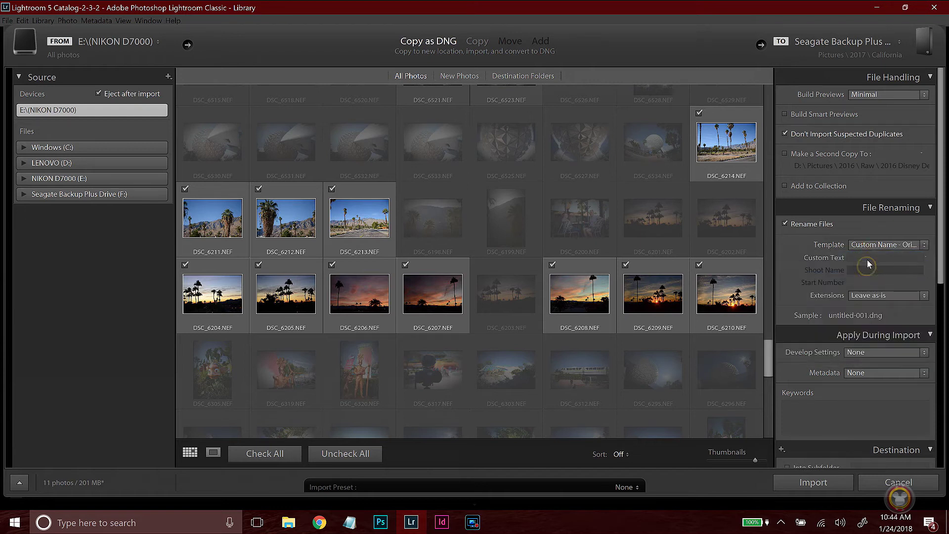
Enter '2017 california' as the custom renaming text, giving 2017 california-001.dng.
text(2)
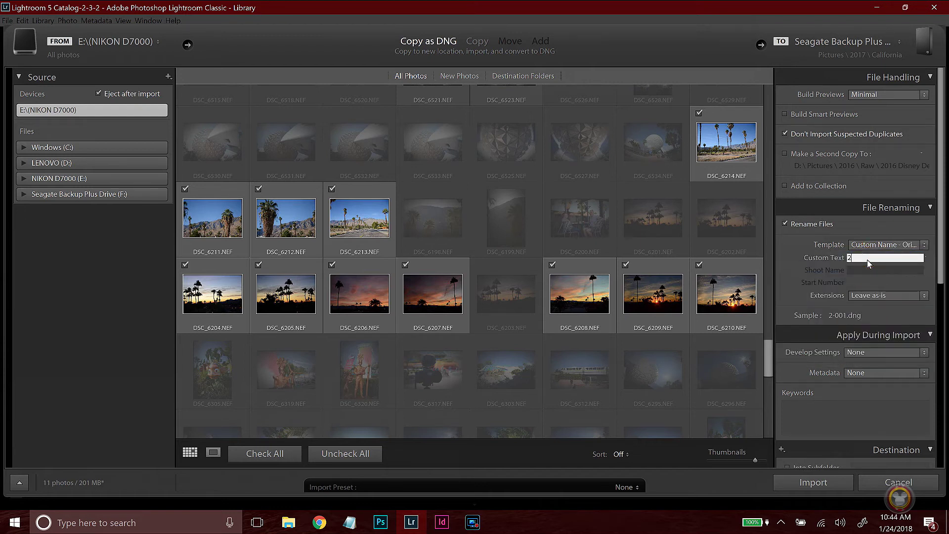
text(017 californis)
text(a)
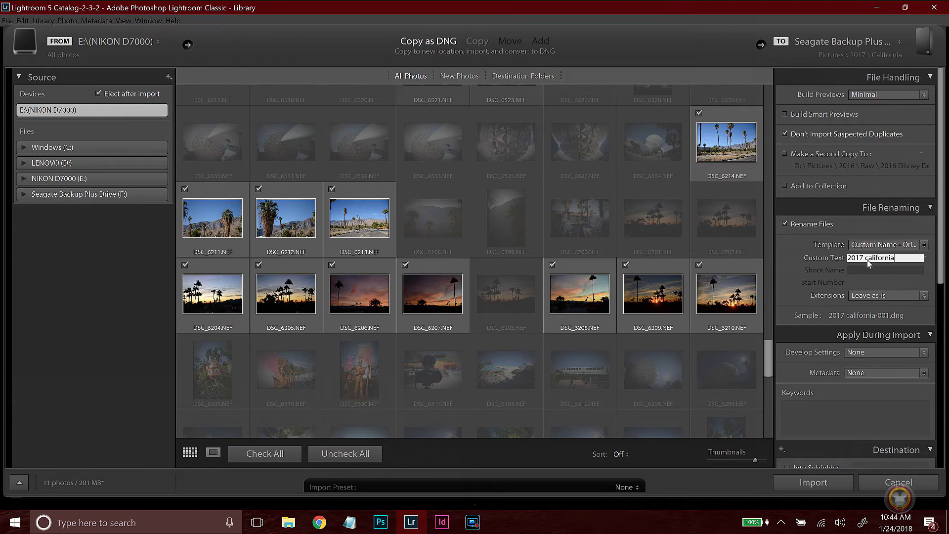
scroll(882, 309, down, 3)
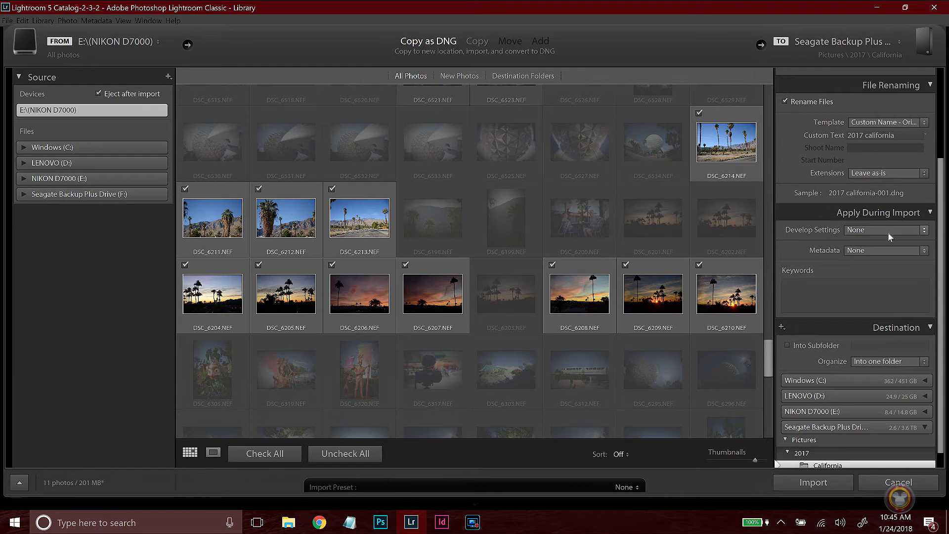
Leave Keywords empty, confirm the 2017/California destination, and import the 11 checked photos.
click(823, 297)
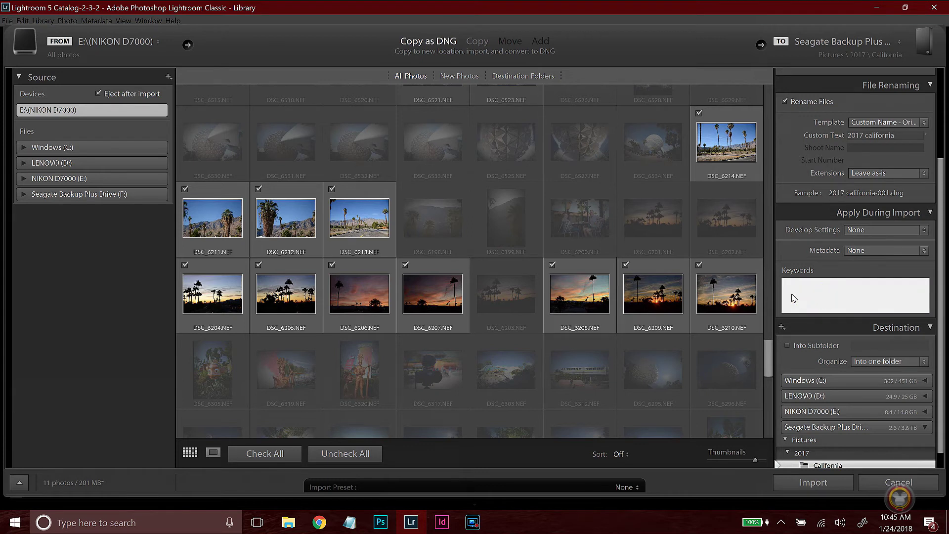
click(833, 266)
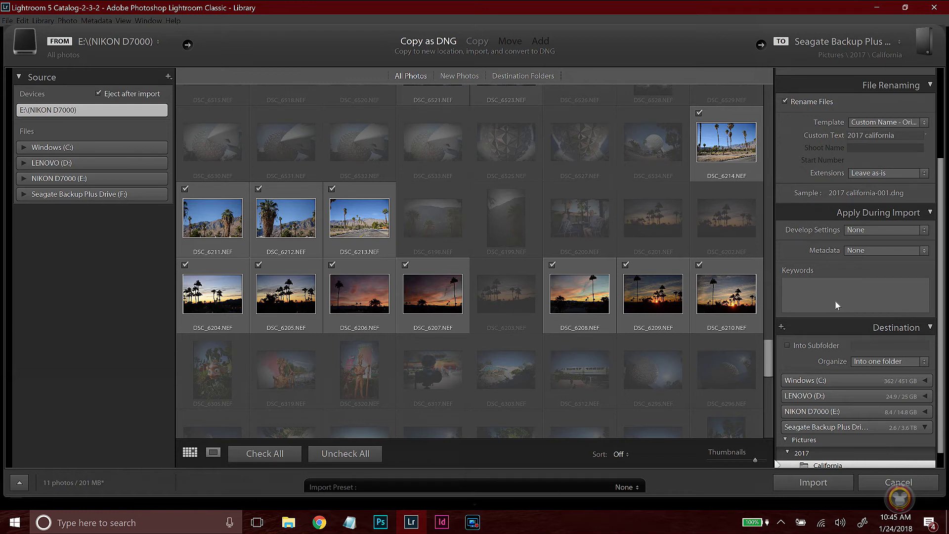
scroll(879, 323, down, 1)
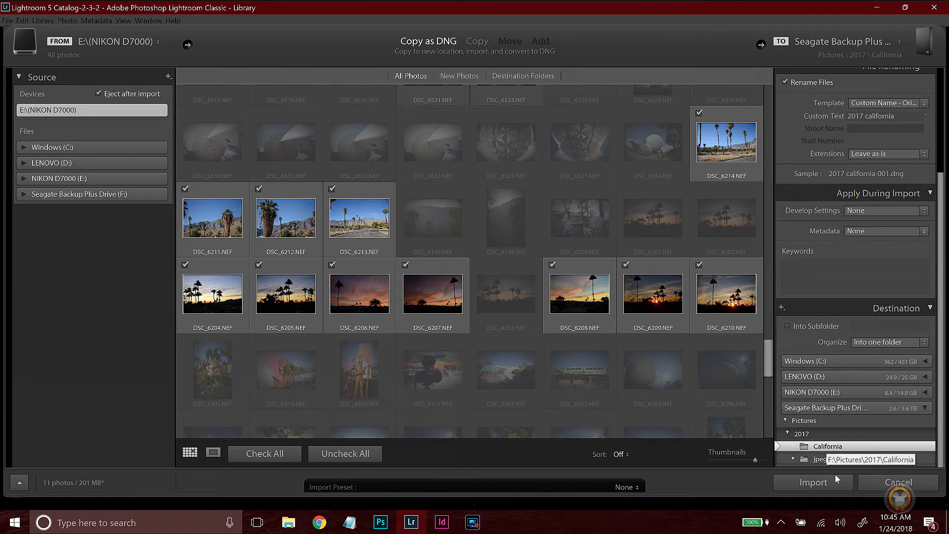
click(818, 485)
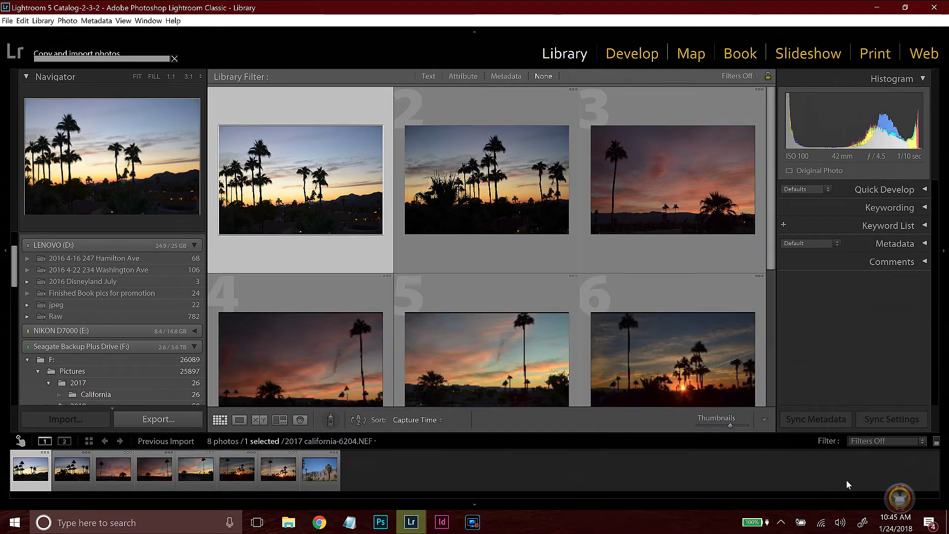
Let all 11 photos finish converting to DNG and dismiss the completion notice.
scroll(705, 247, down, 4)
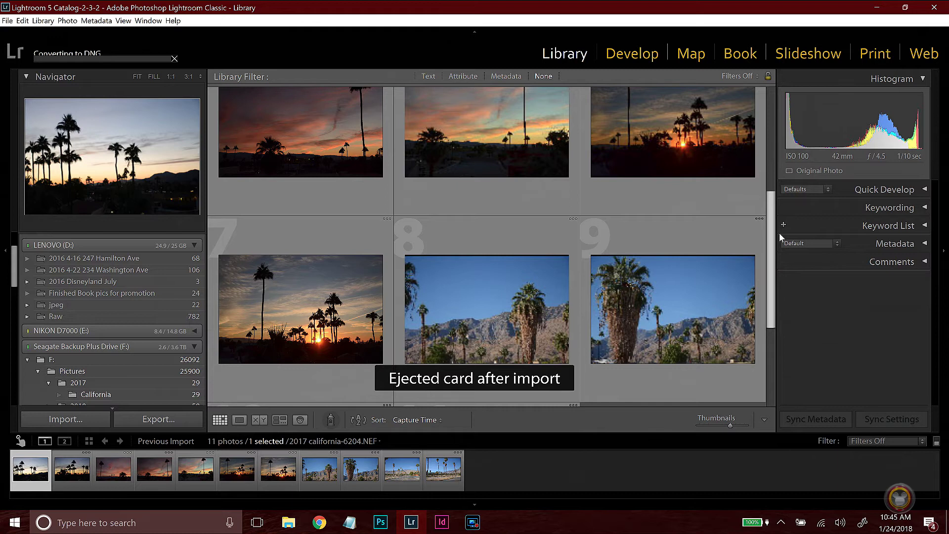
scroll(736, 230, down, 2)
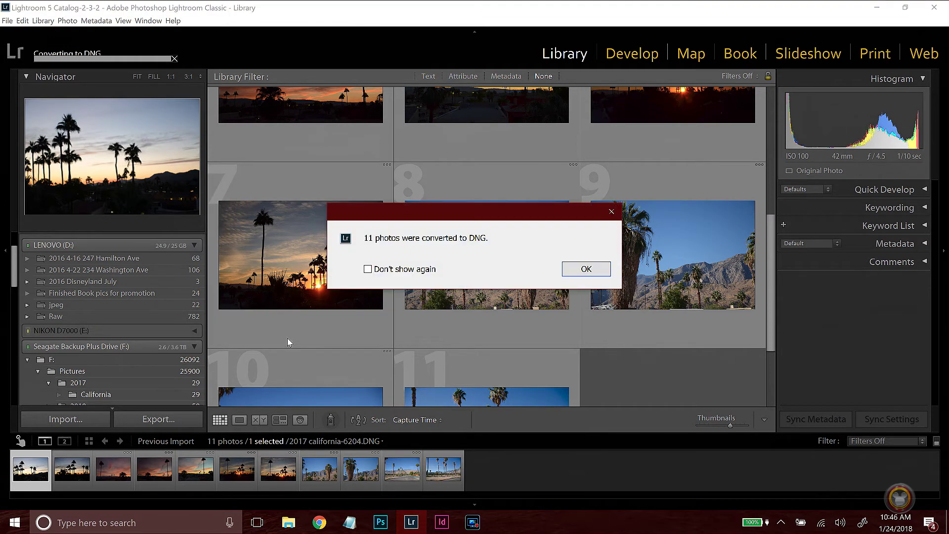
click(584, 270)
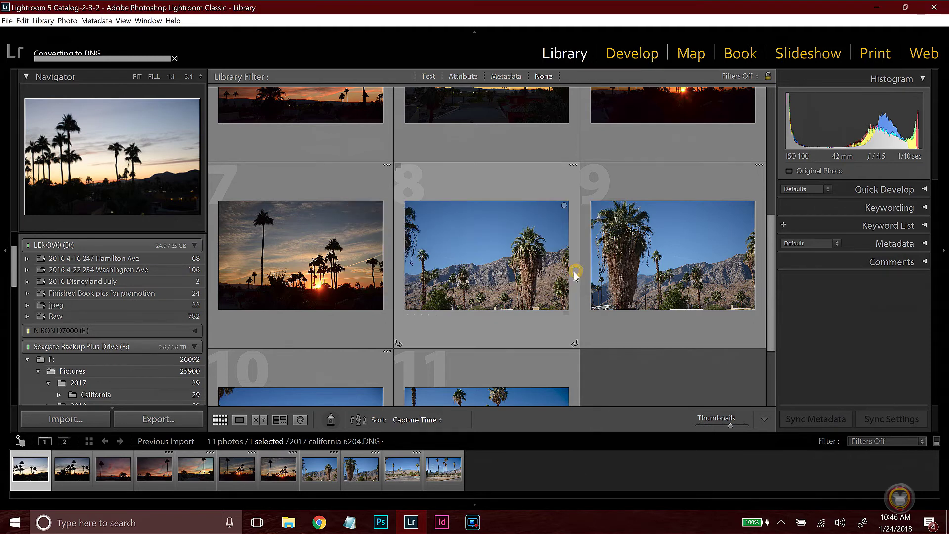
Select the Pictures > 2017 > California folder and scroll through its photos.
scroll(165, 301, down, 3)
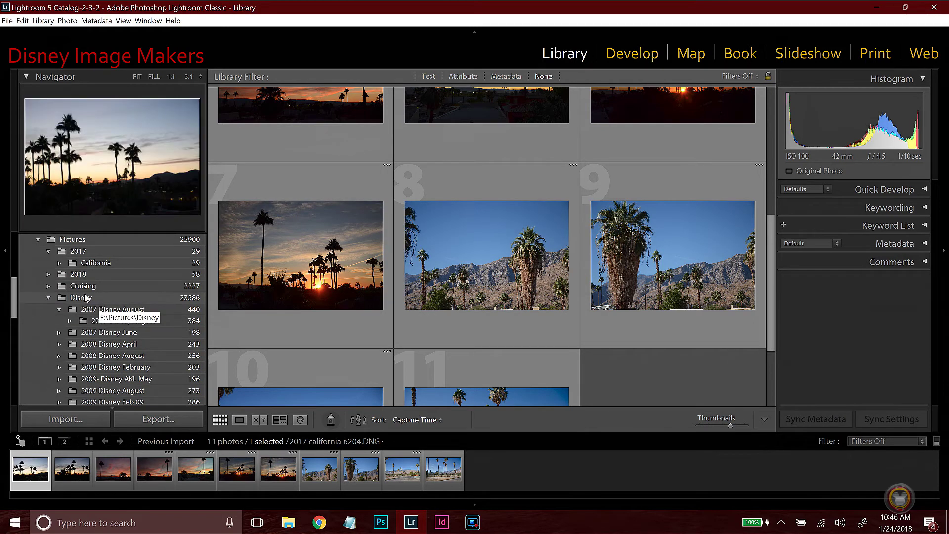
click(91, 266)
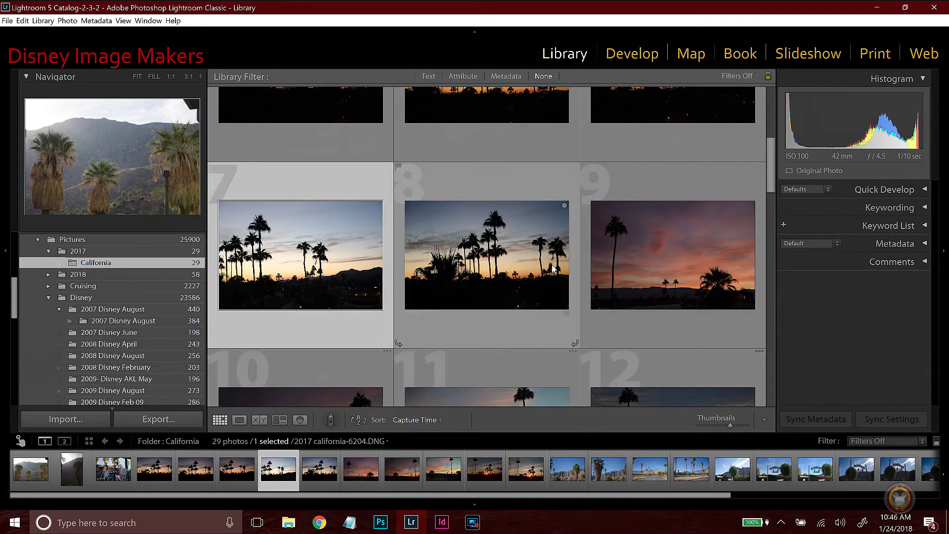
scroll(552, 273, down, 3)
scroll(553, 273, down, 3)
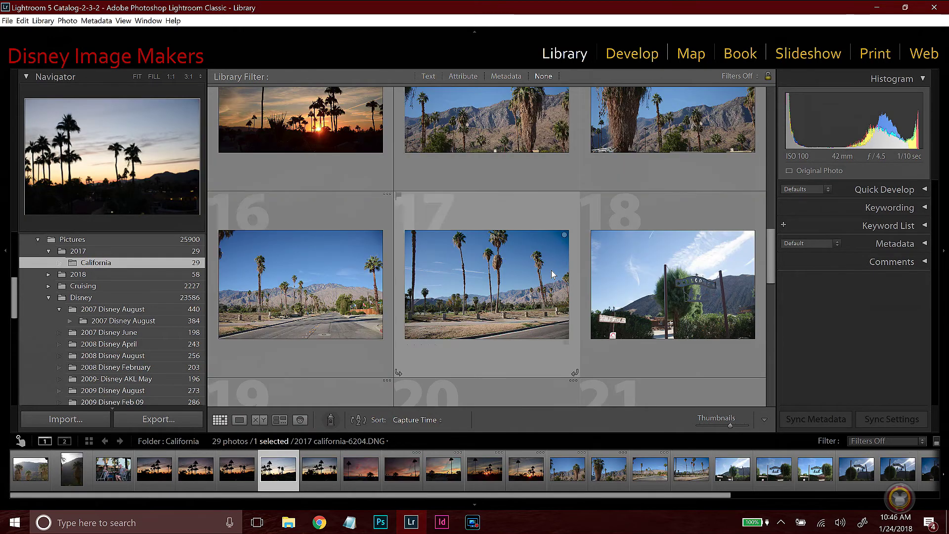
scroll(552, 273, down, 5)
scroll(553, 274, up, 10)
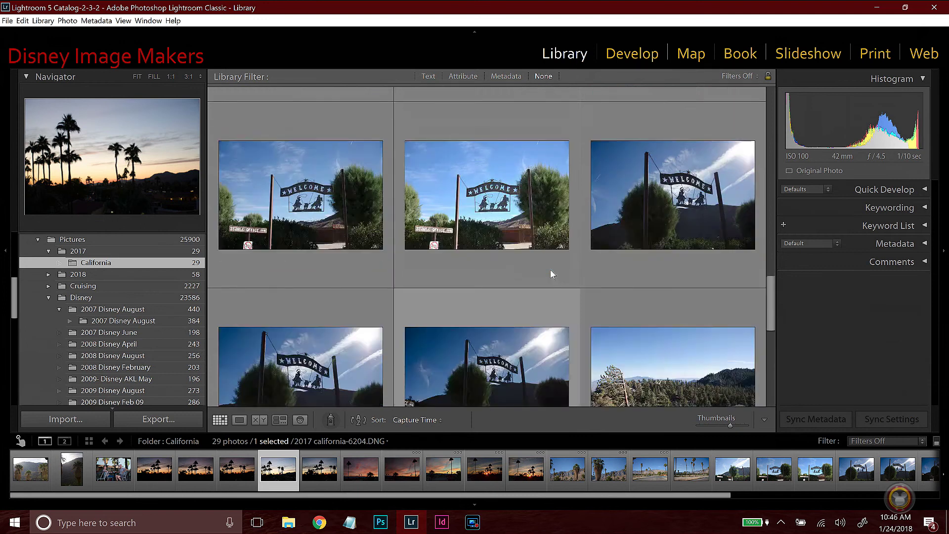
scroll(552, 274, up, 8)
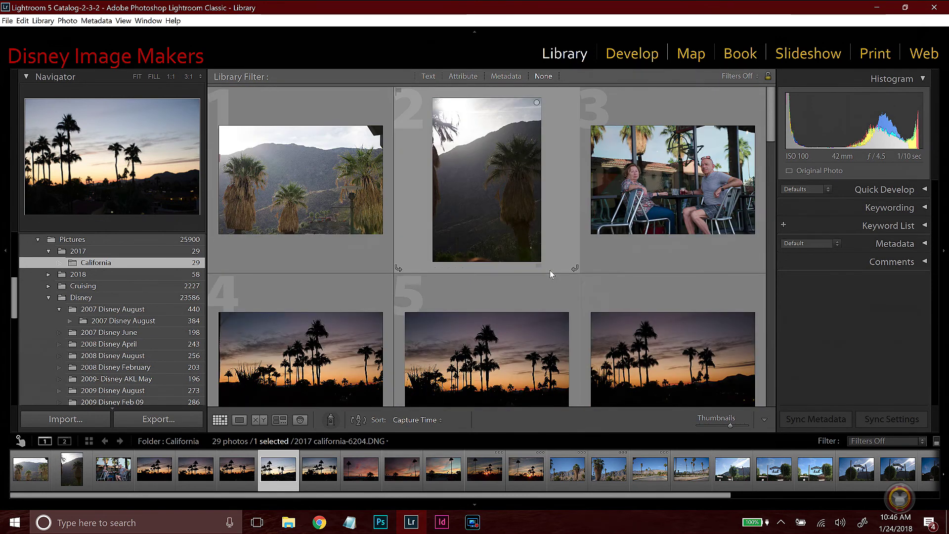
scroll(549, 270, down, 5)
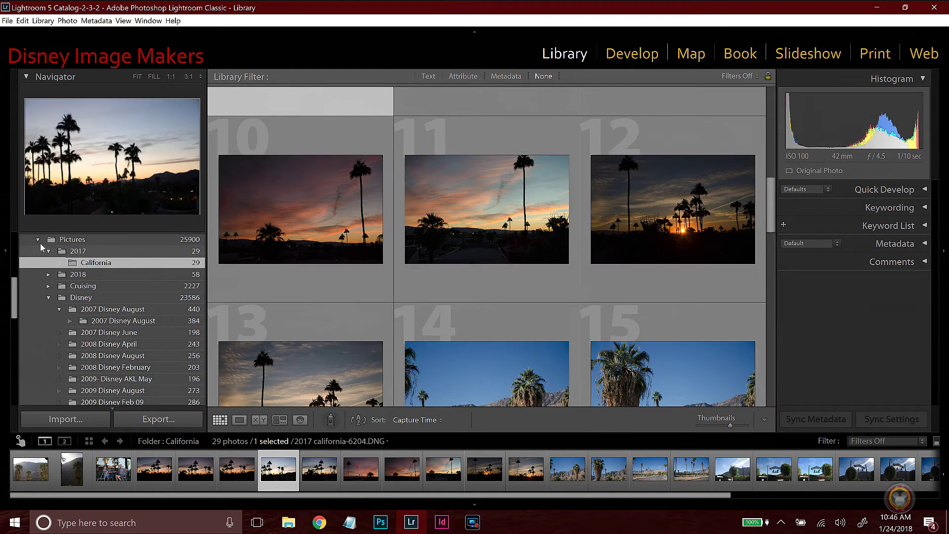
scroll(146, 307, down, 6)
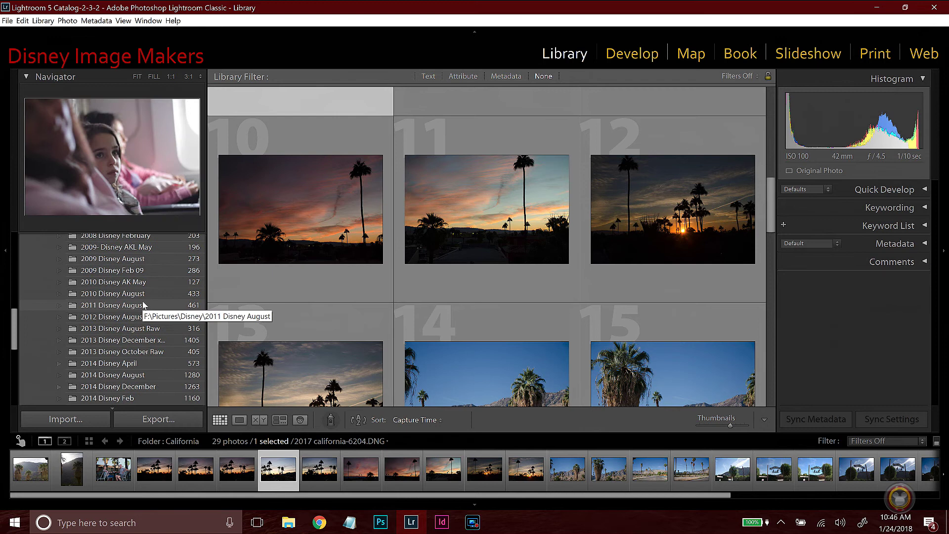
Browse several Disney folders, then return to California and scroll to the sunset shots.
click(129, 295)
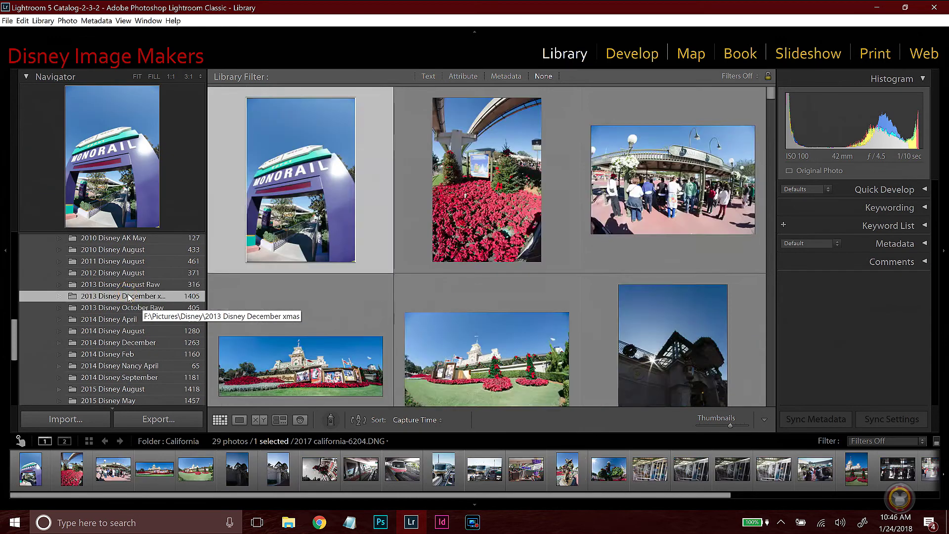
click(127, 284)
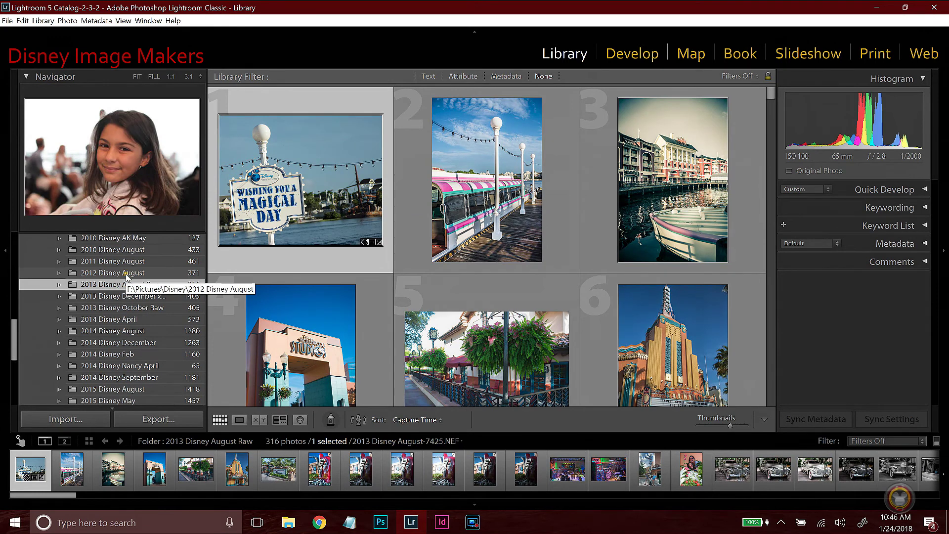
click(127, 275)
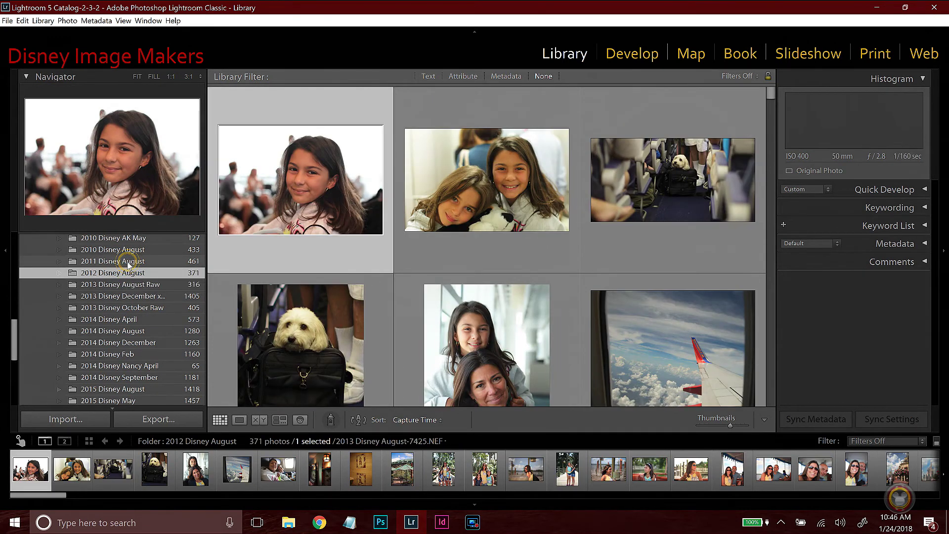
click(128, 263)
scroll(128, 269, up, 8)
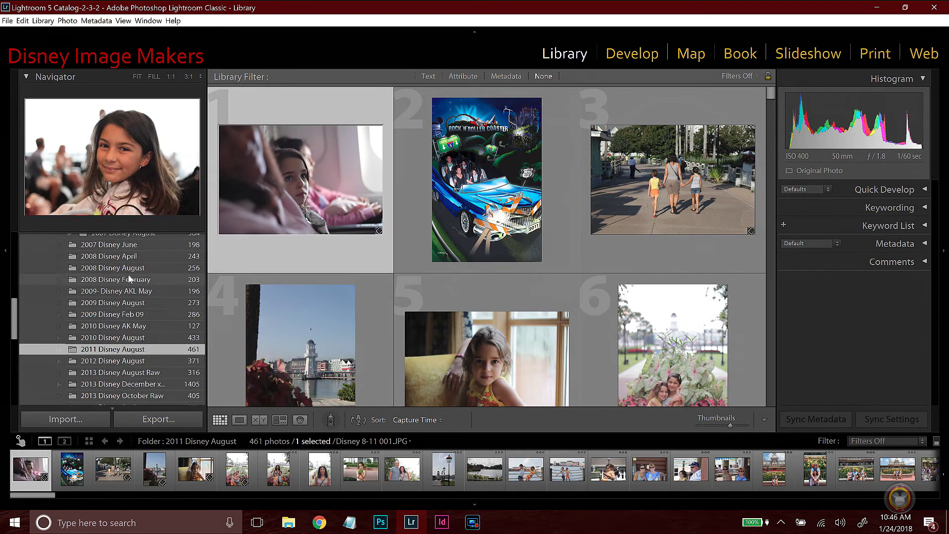
click(132, 263)
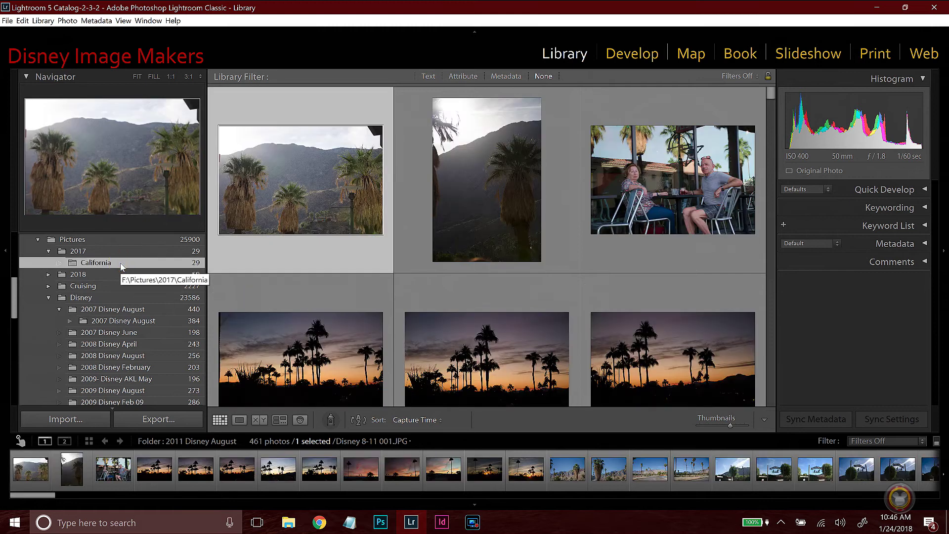
scroll(175, 298, down, 10)
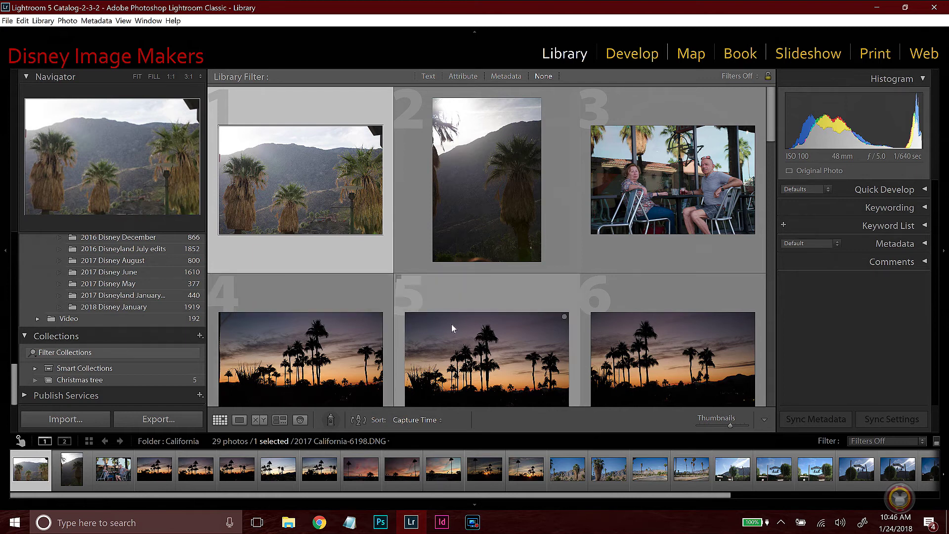
drag(771, 133, 738, 161)
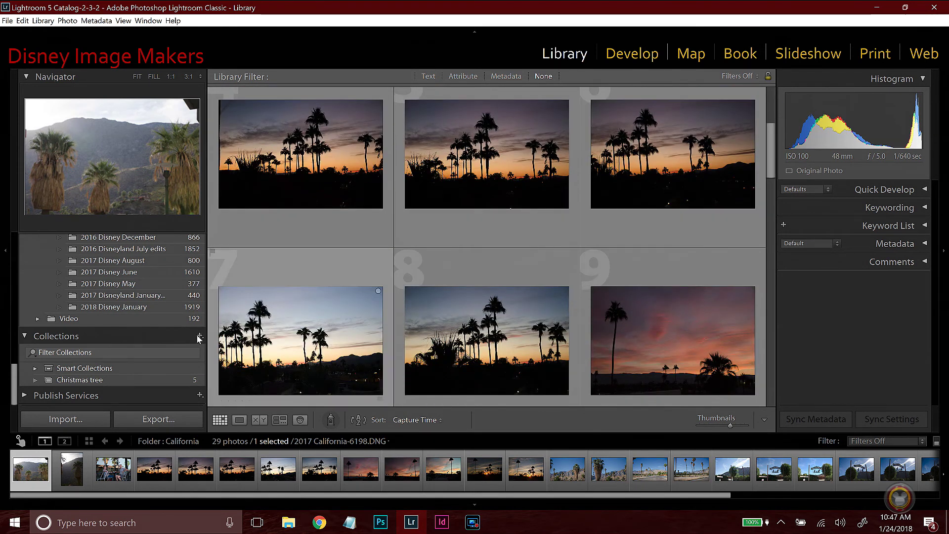
ctrl+click(292, 223)
ctrl+click(419, 230)
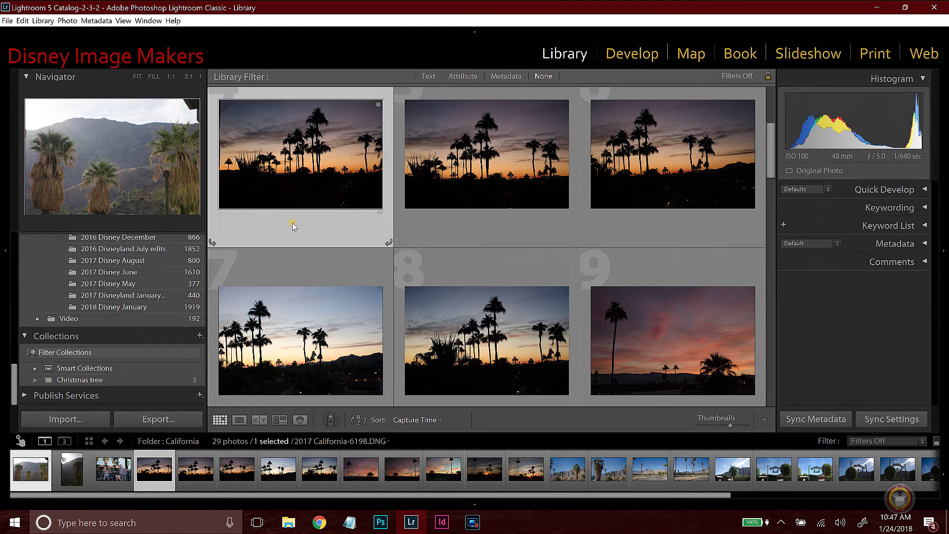
ctrl+click(631, 230)
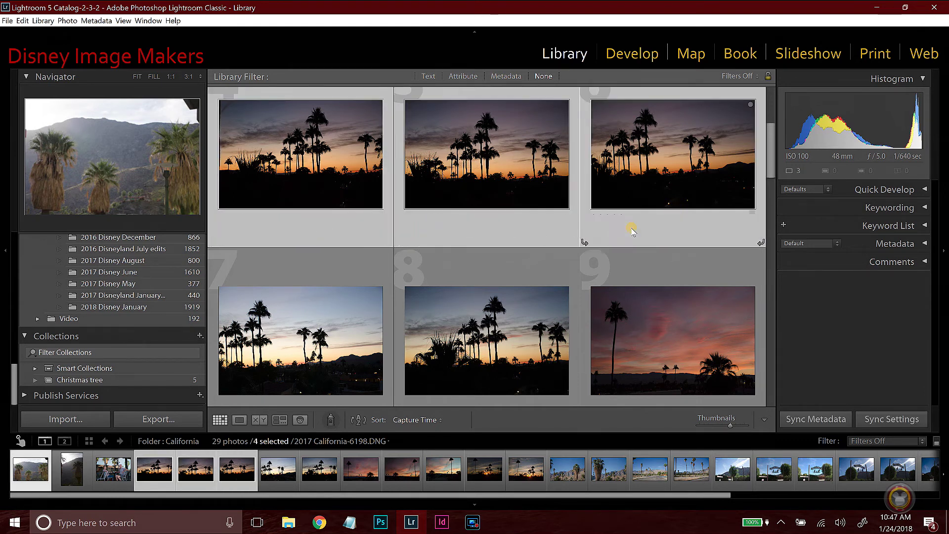
ctrl+click(312, 270)
ctrl+click(478, 278)
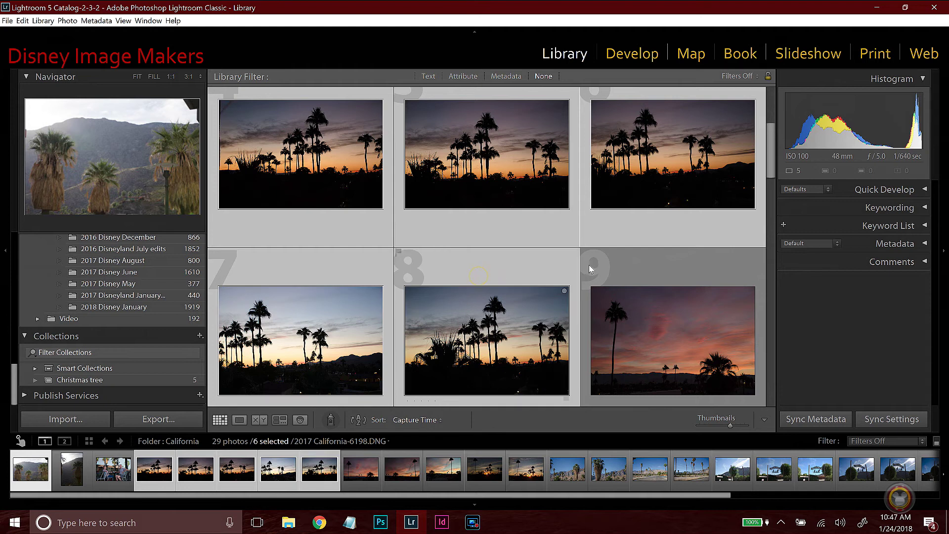
ctrl+click(646, 267)
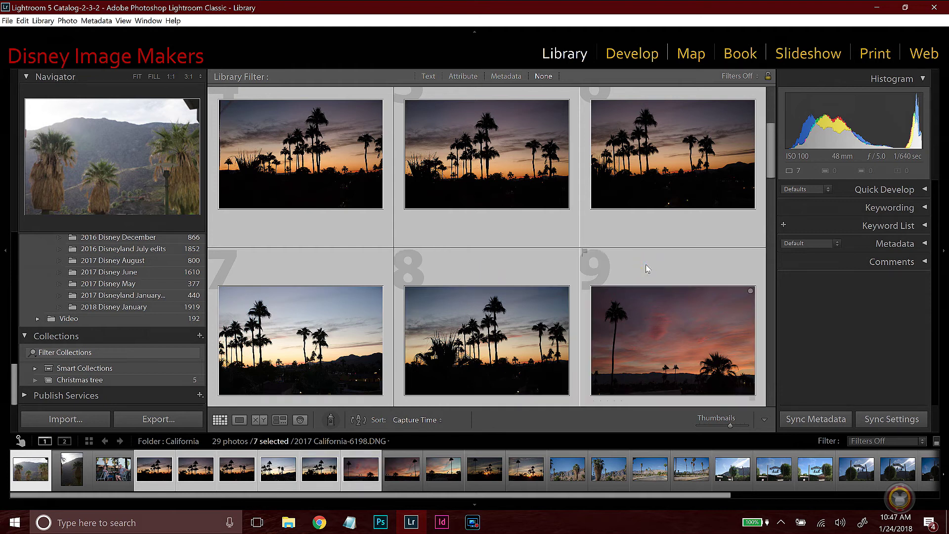
Create a collection named 'California sunset' containing the seven selected sunset photos.
click(200, 336)
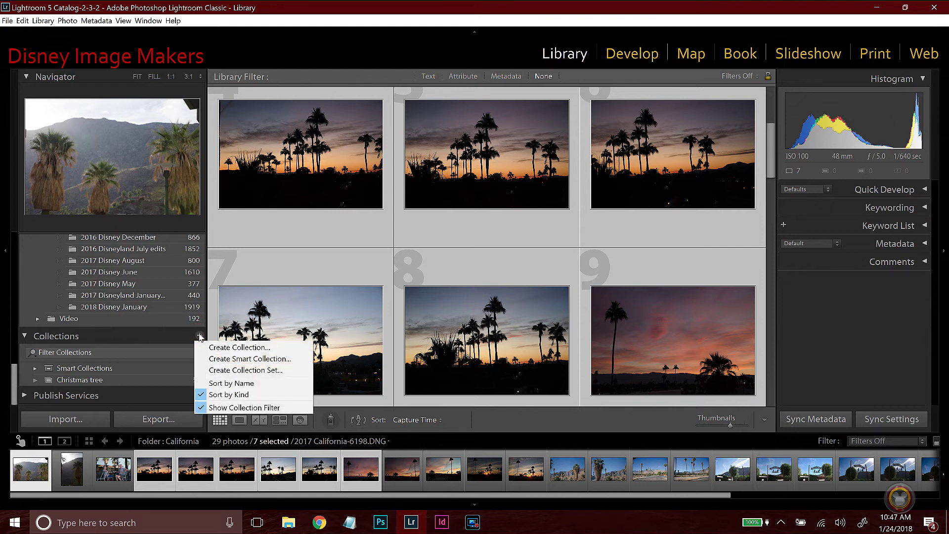
click(222, 350)
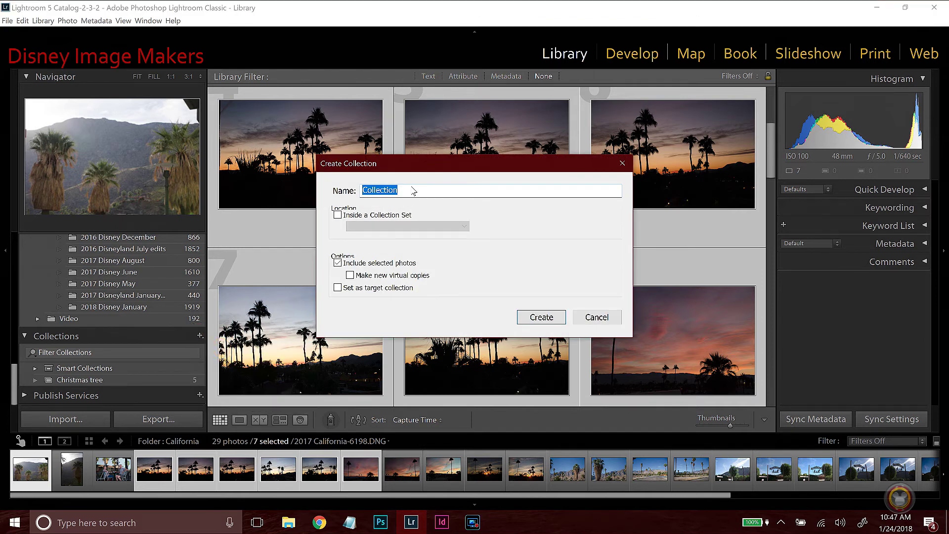
text(California sunset)
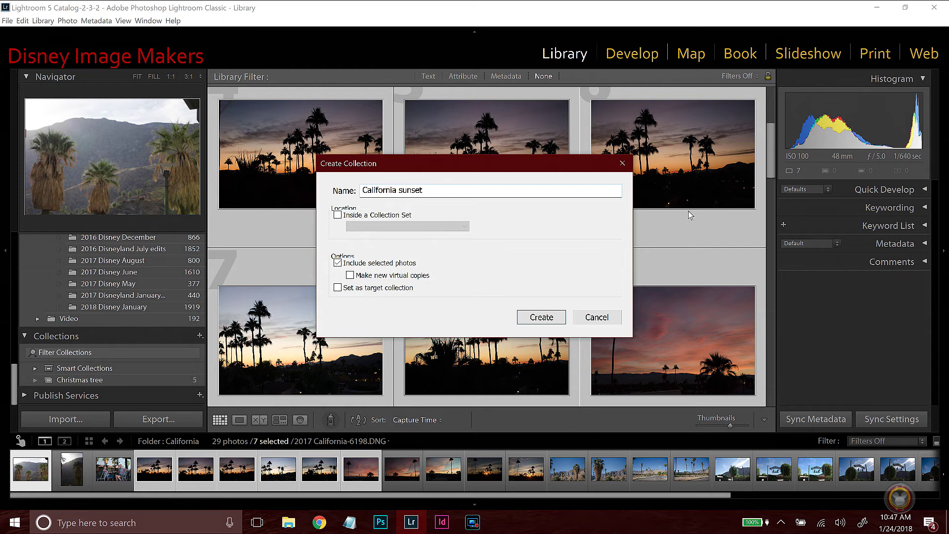
click(536, 320)
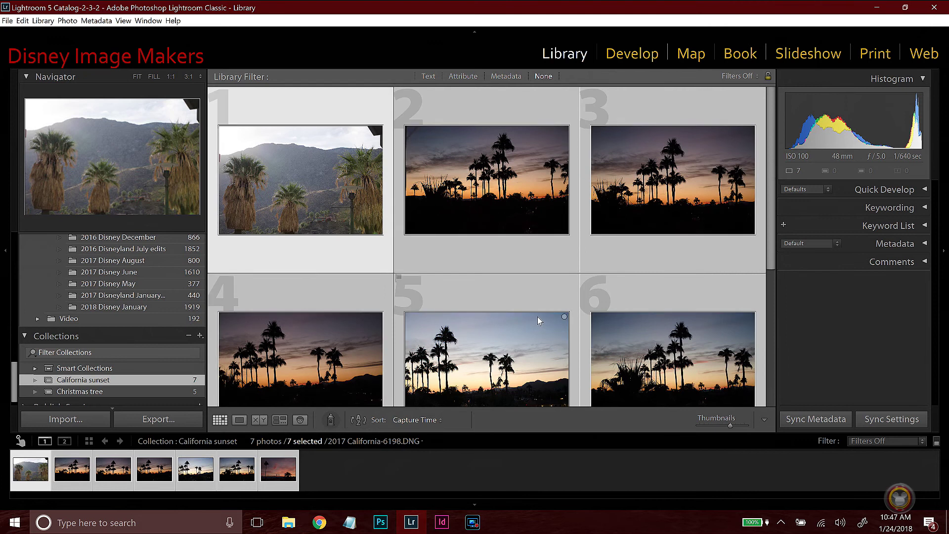
Switch to the 2017 Disney May folder, then review the seven photos in California sunset.
scroll(124, 341, down, 1)
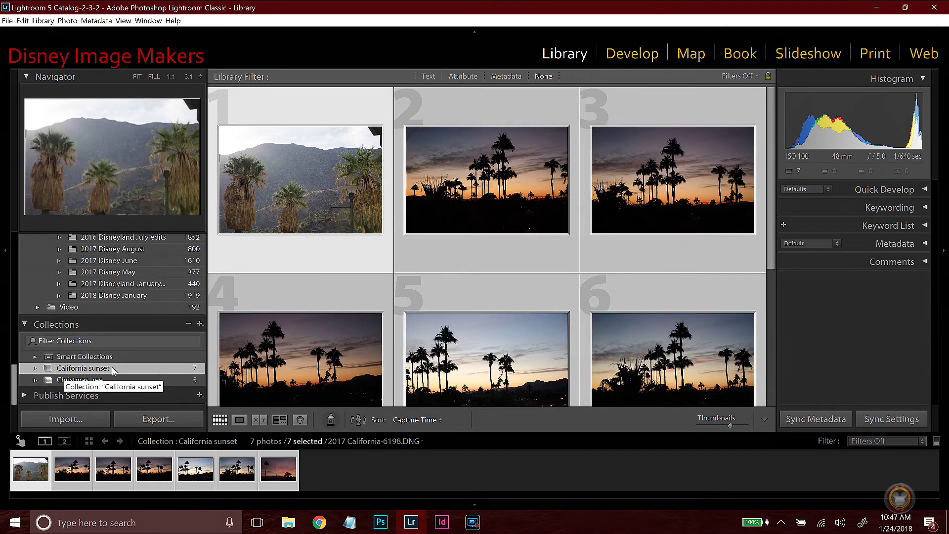
click(121, 272)
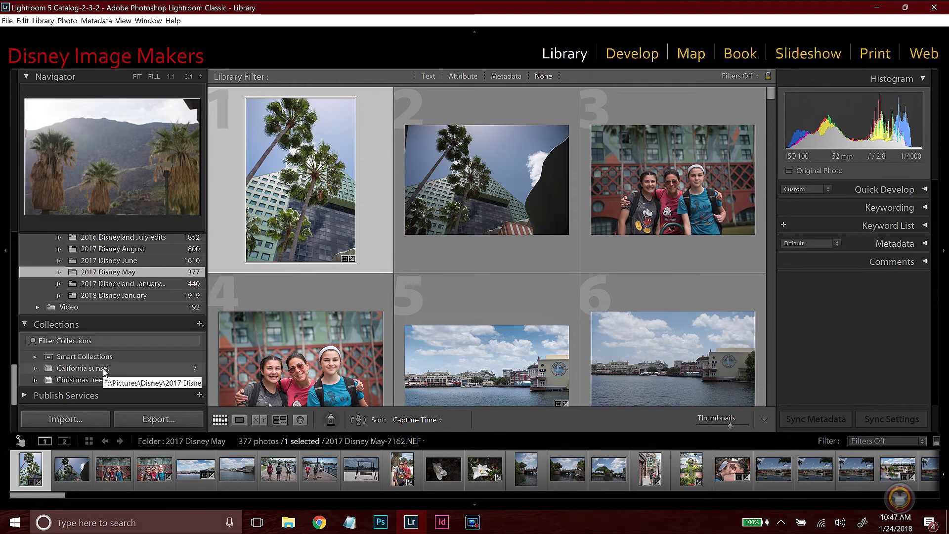
click(123, 368)
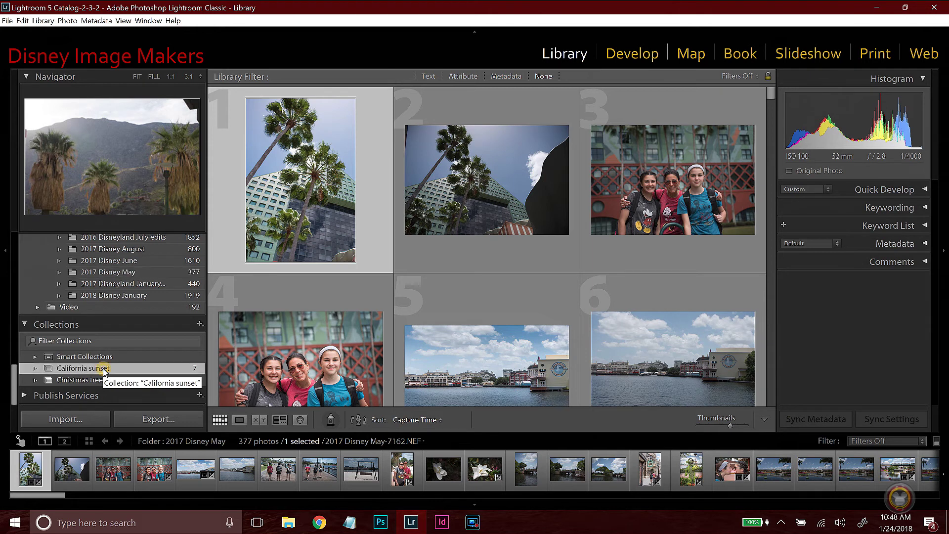
scroll(573, 261, down, 3)
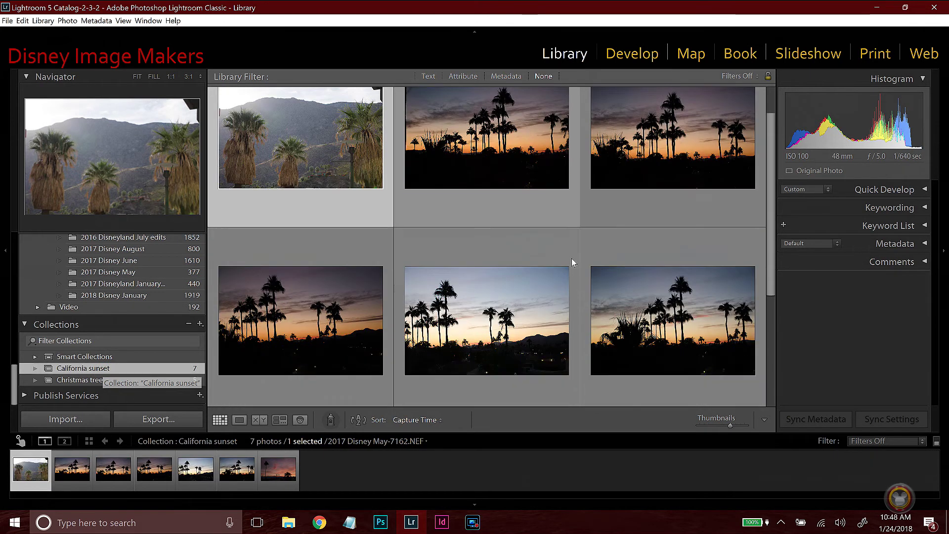
scroll(573, 262, up, 2)
scroll(572, 258, down, 2)
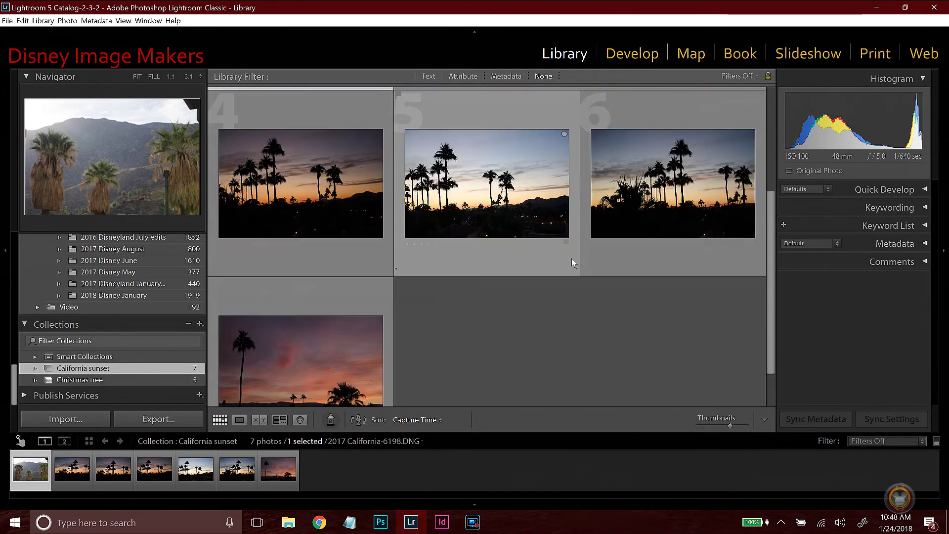
scroll(571, 258, up, 2)
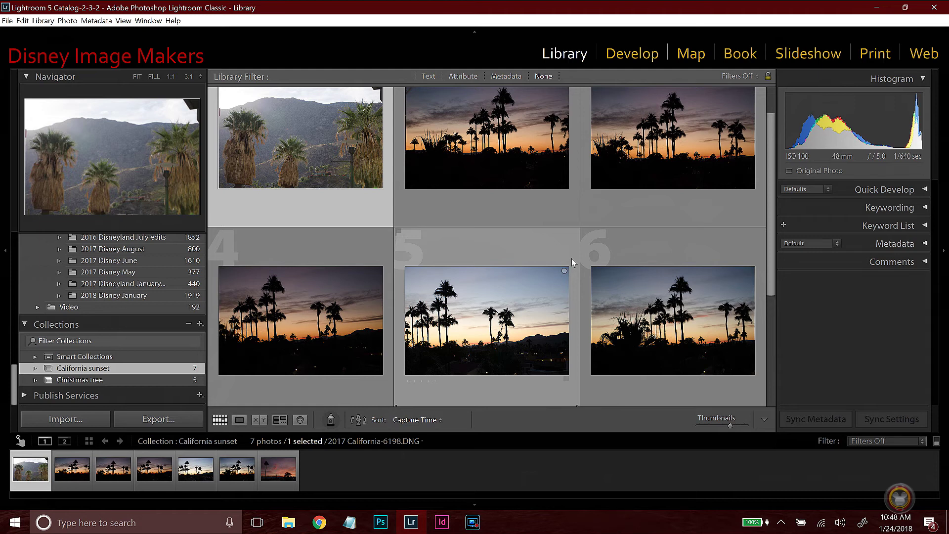
scroll(573, 255, up, 2)
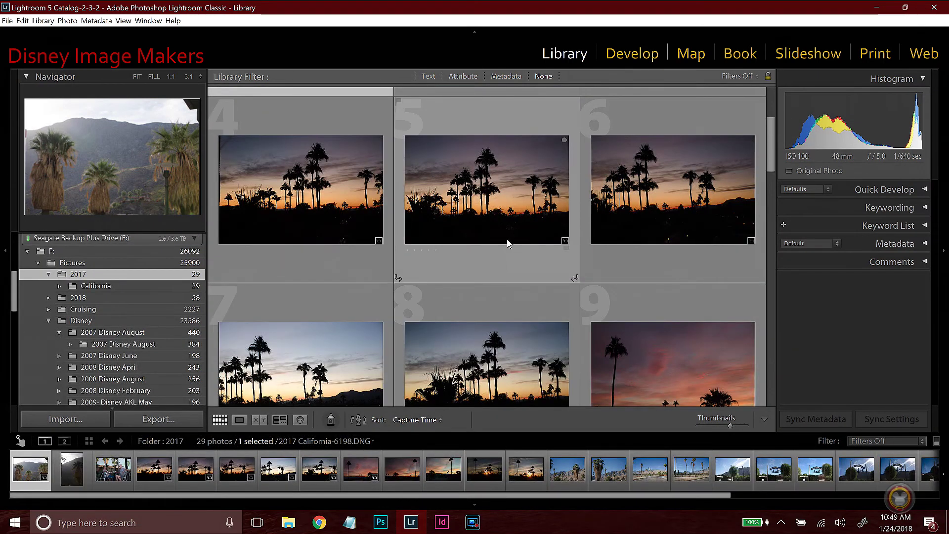
Look through the 2017 photos, then expand the Cruising folder to reveal its four subfolders.
scroll(508, 243, down, 1)
scroll(508, 242, down, 2)
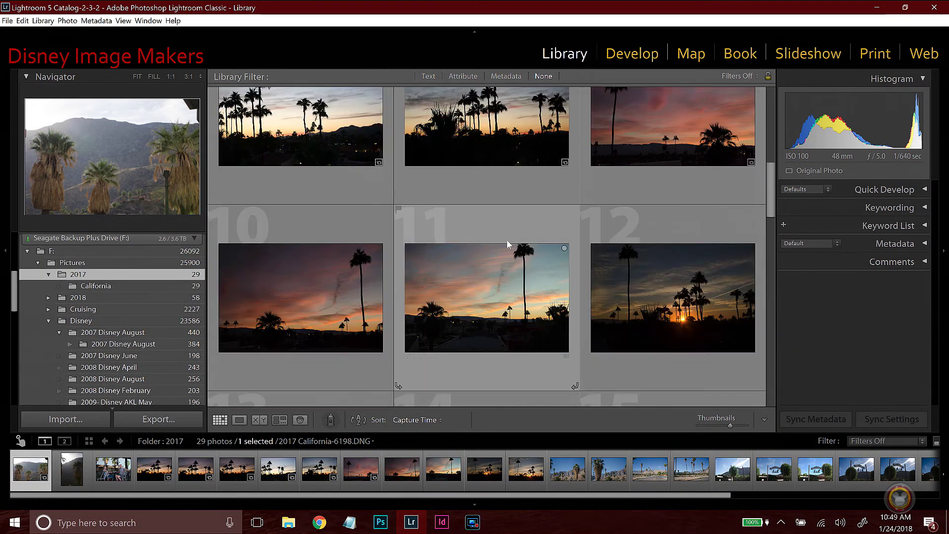
scroll(508, 242, down, 2)
scroll(508, 243, up, 1)
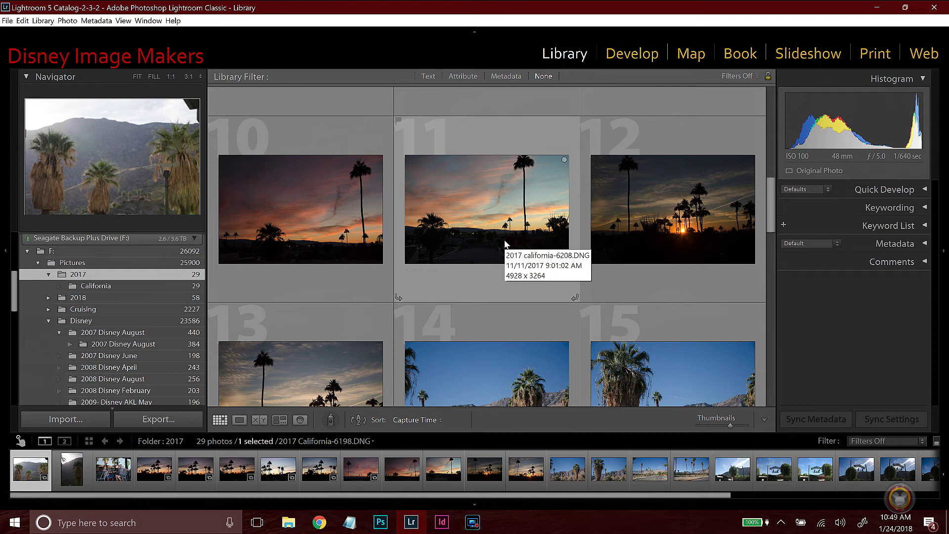
scroll(506, 243, up, 2)
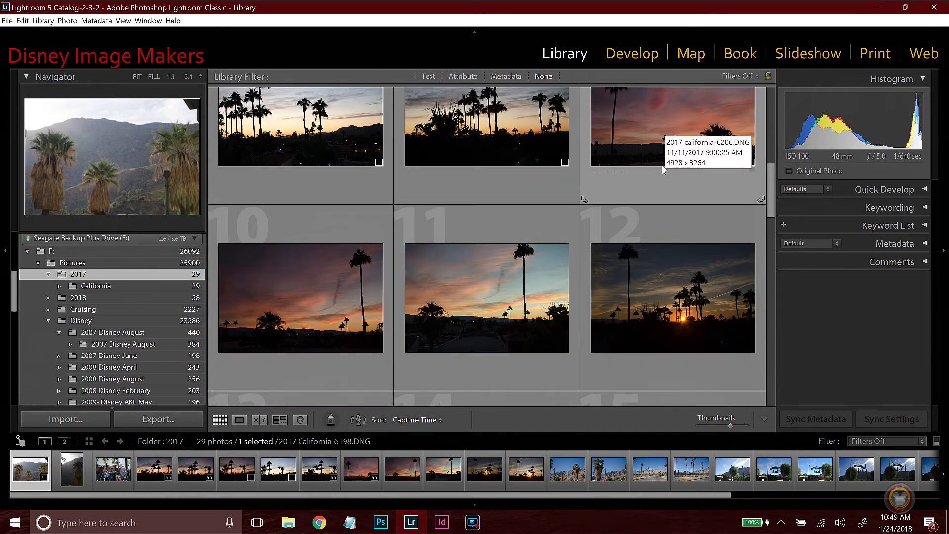
scroll(652, 173, up, 1)
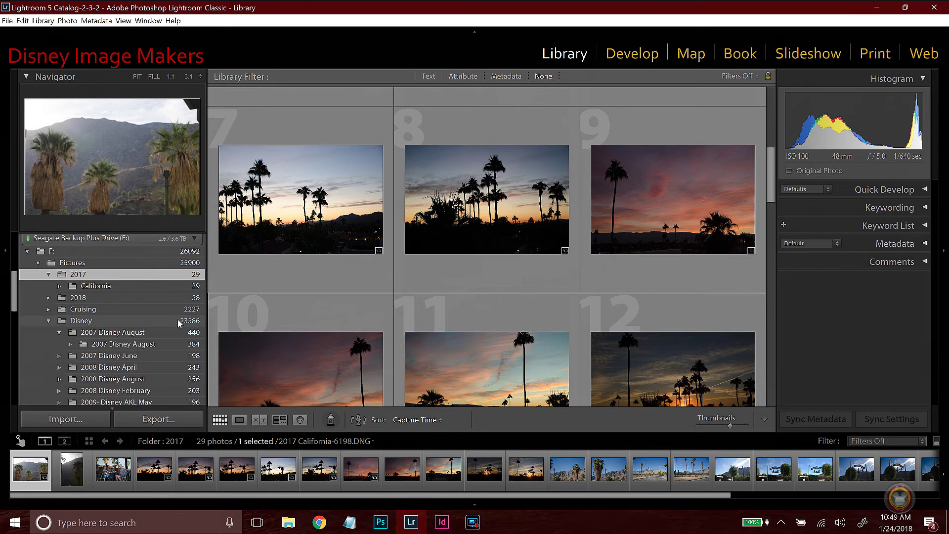
click(124, 308)
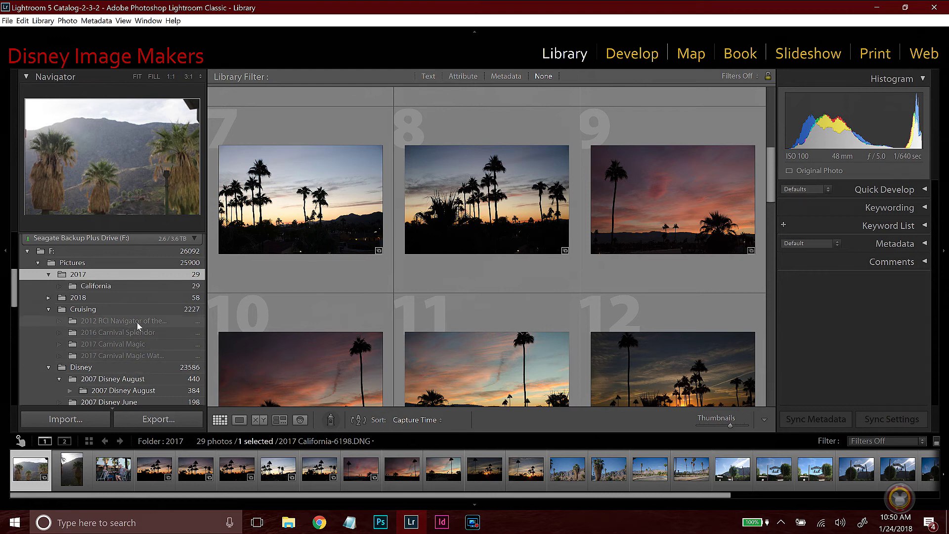
drag(137, 310, 137, 310)
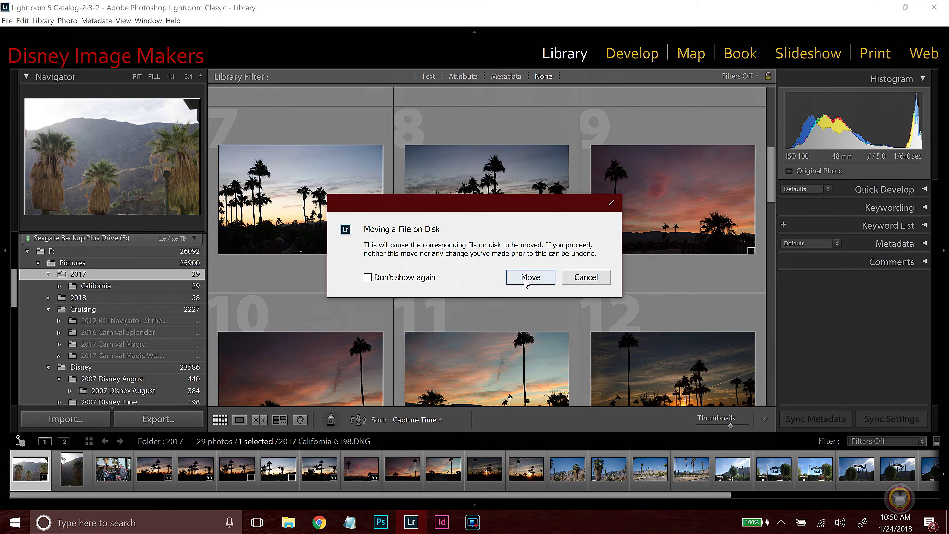
click(588, 278)
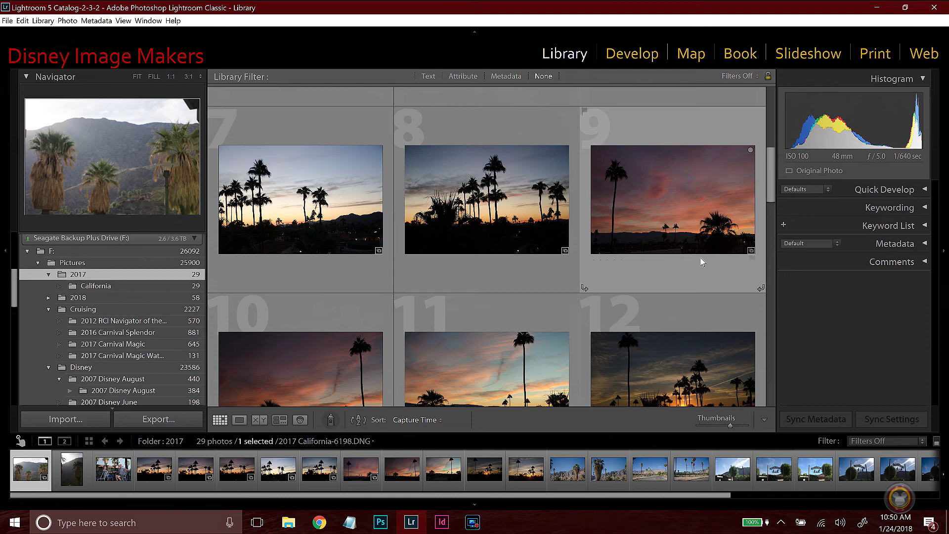
mouse_move(78, 295)
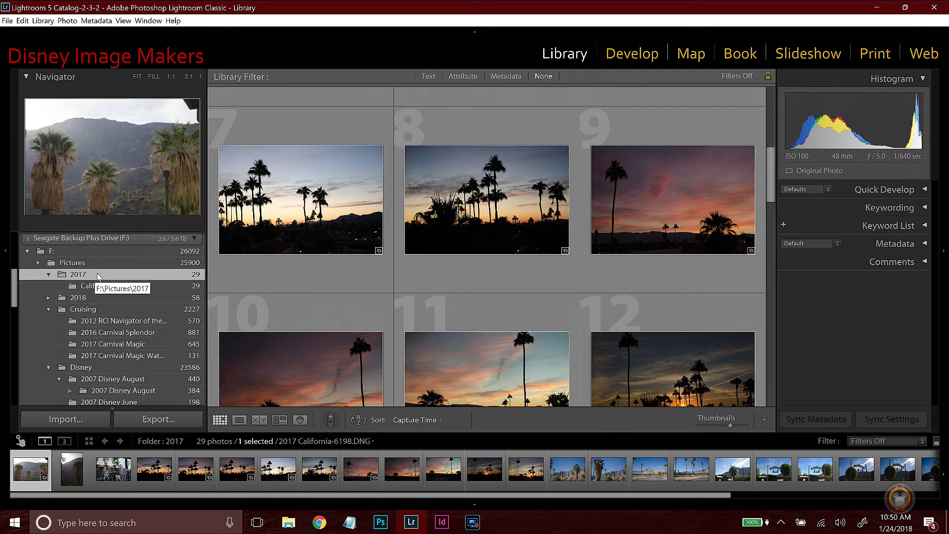
Show the 29 photos of the 2017 California folder in the Library grid.
click(107, 288)
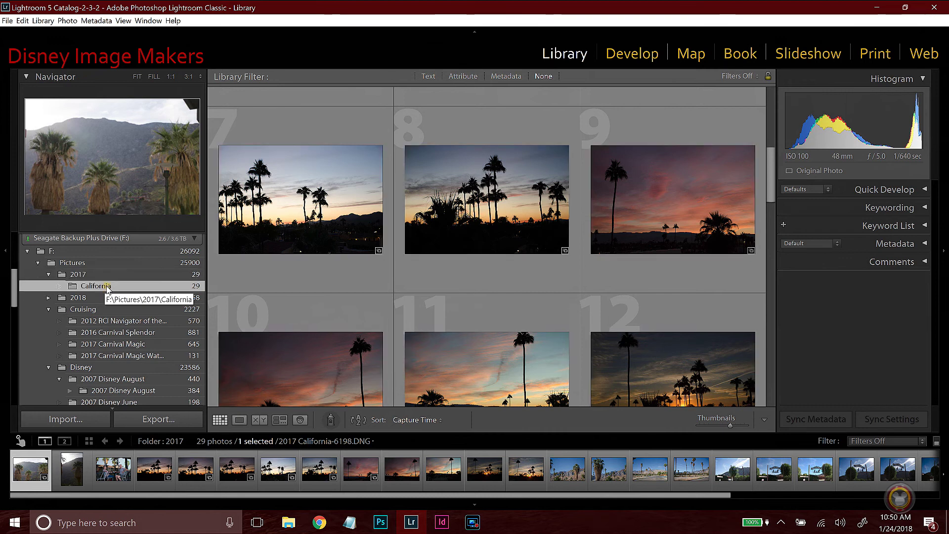
scroll(445, 237, down, 3)
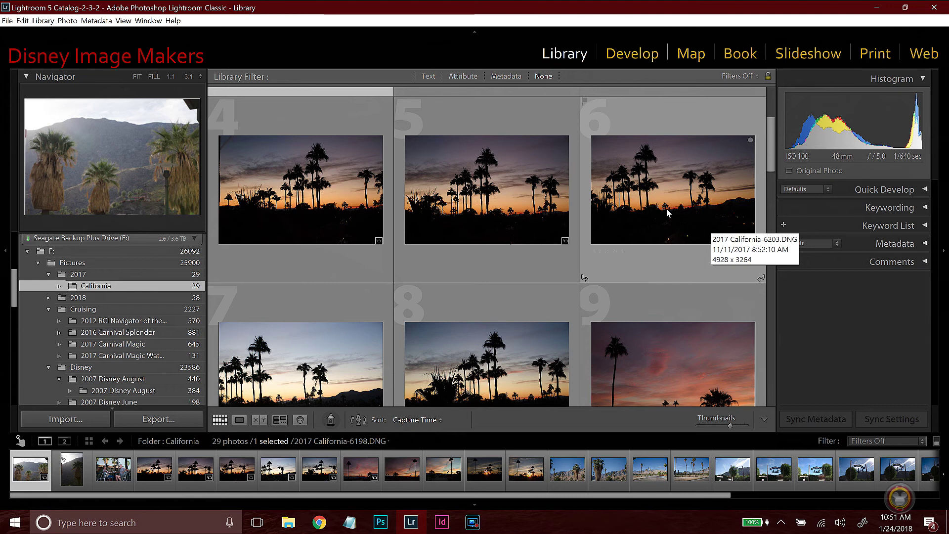
right_click(474, 194)
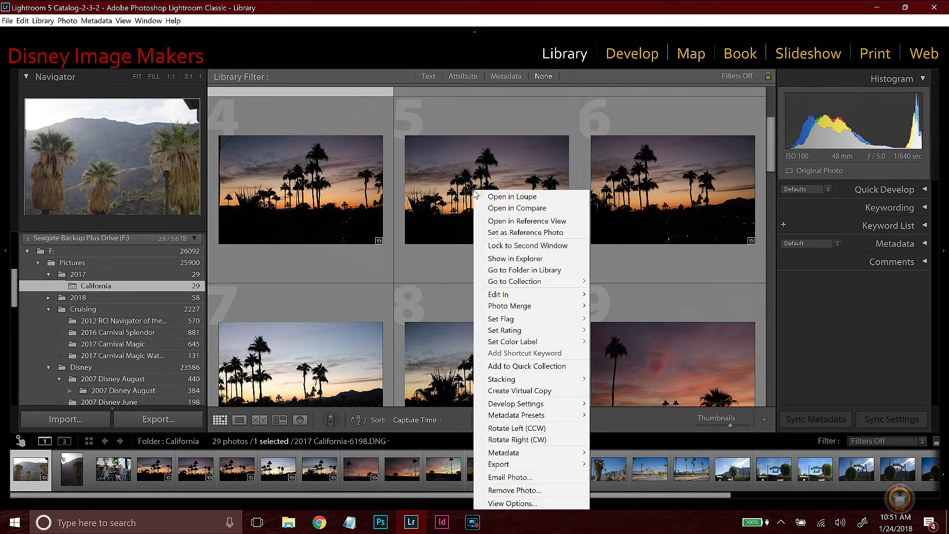
mouse_move(510, 298)
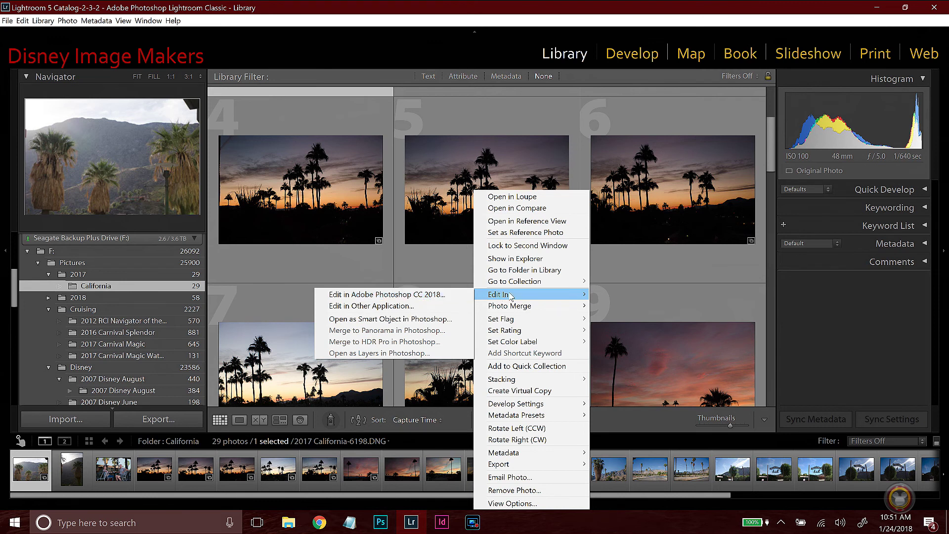
click(616, 264)
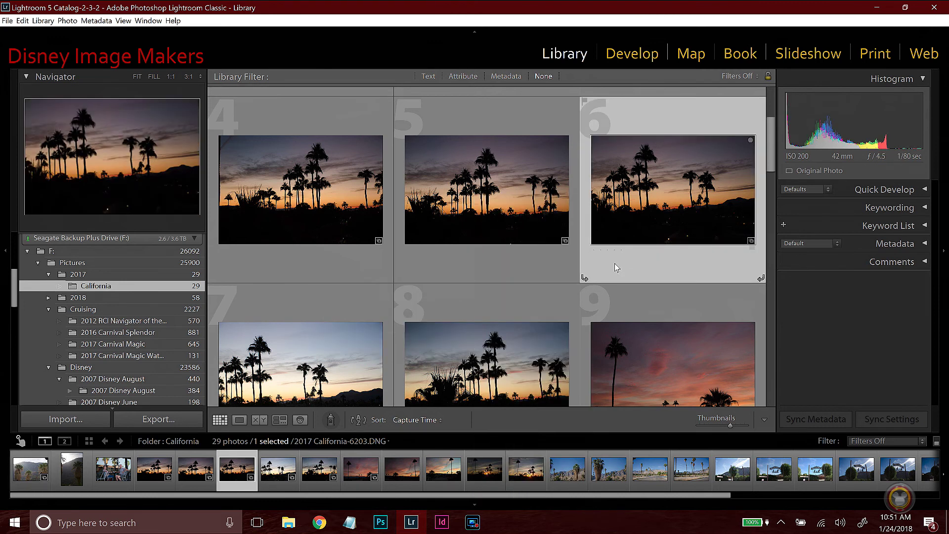